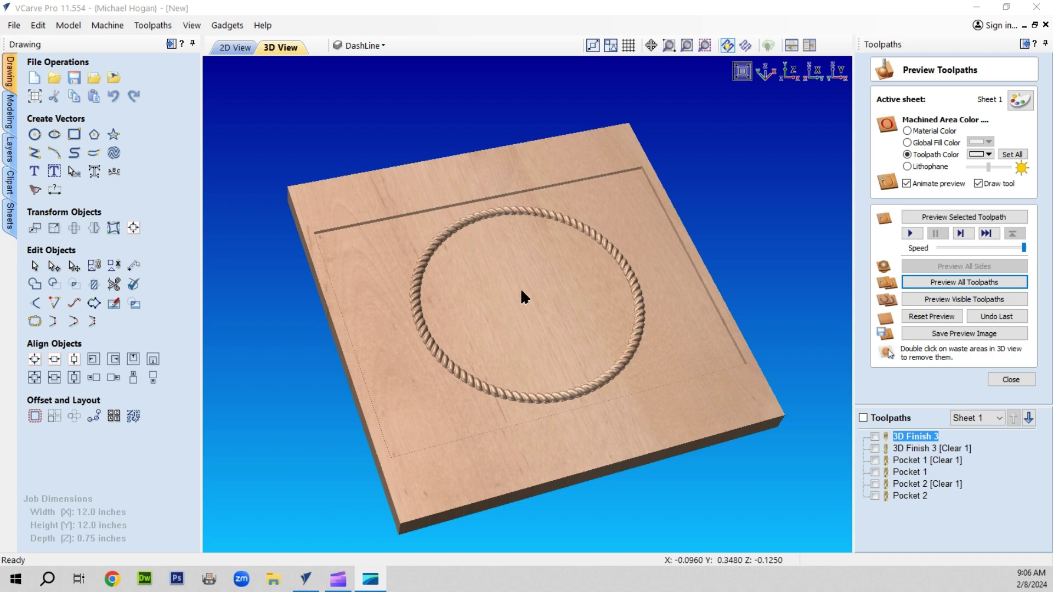
Step: Examine the carved rope ring in the 3D preview and its boundary vectors and component in the 2D layout
scroll(538, 289, "up", 2)
scroll(360, 349, "up", 2)
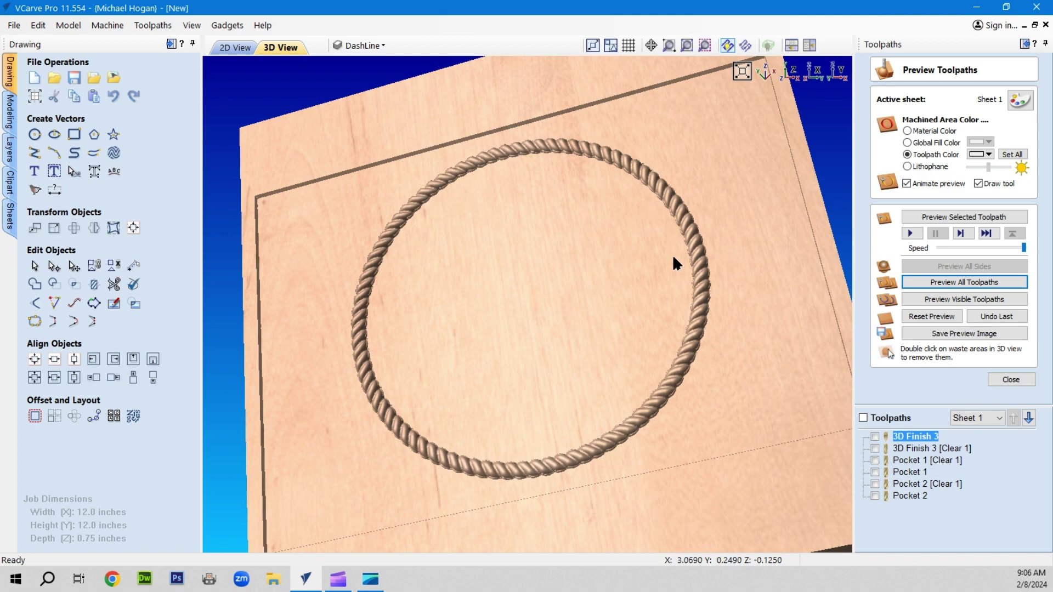
left_click_drag(521, 436, 713, 290)
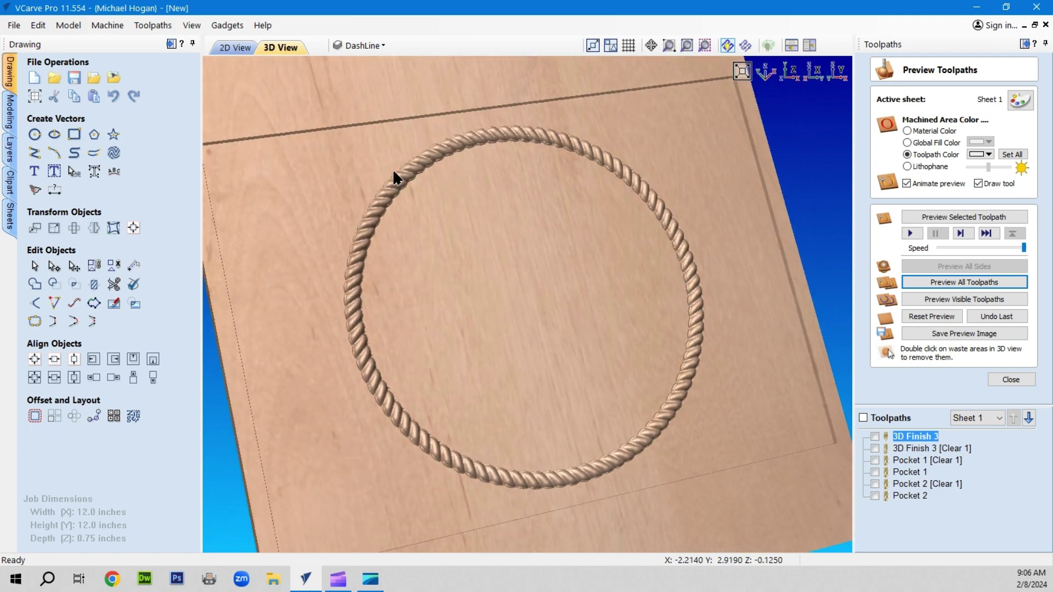
left_click_drag(532, 192, 464, 184)
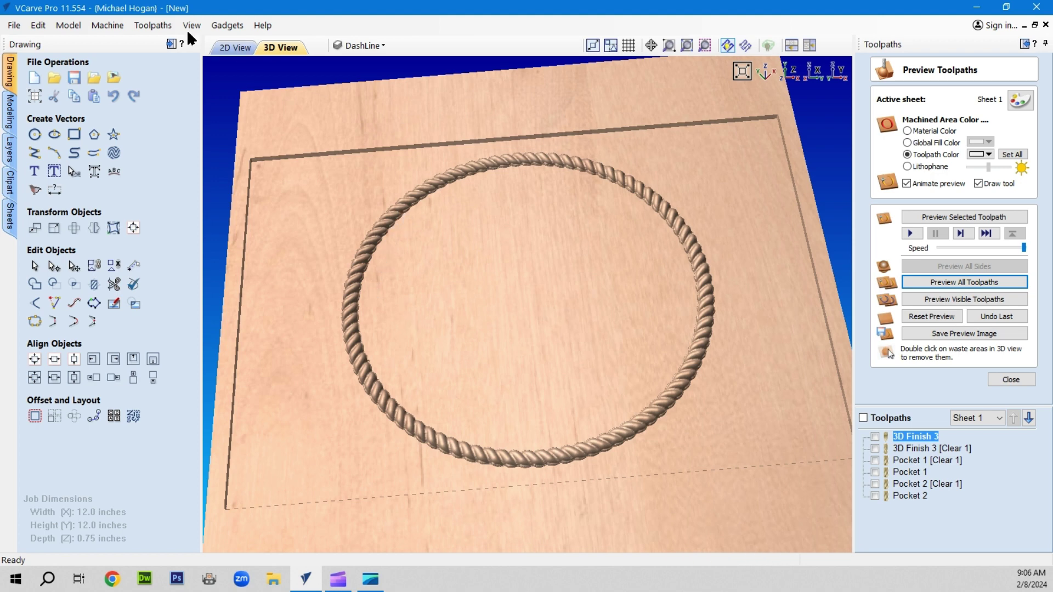
left_click(228, 50)
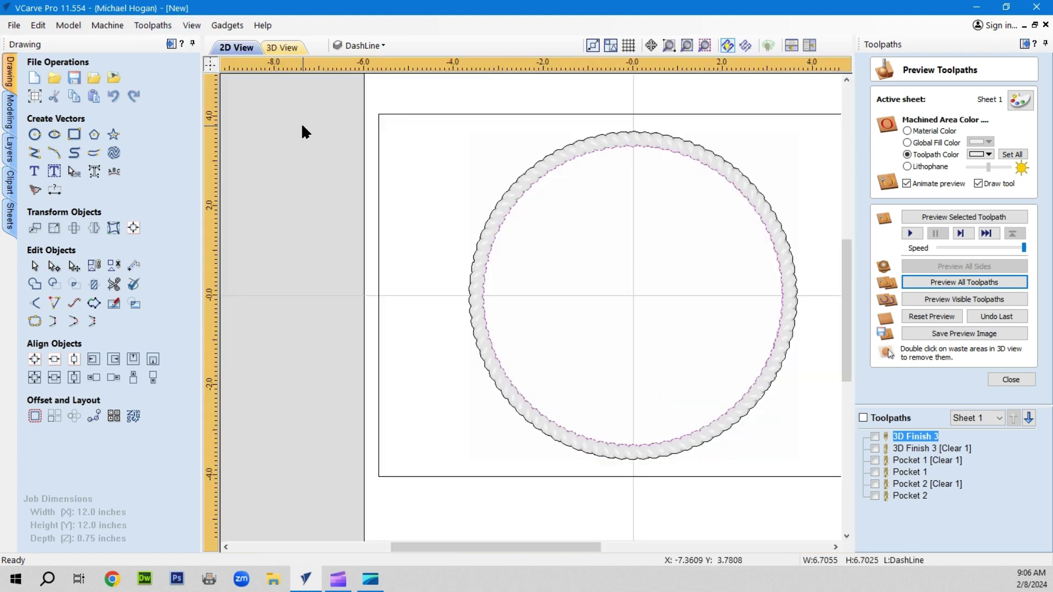
scroll(302, 127, "down", 2)
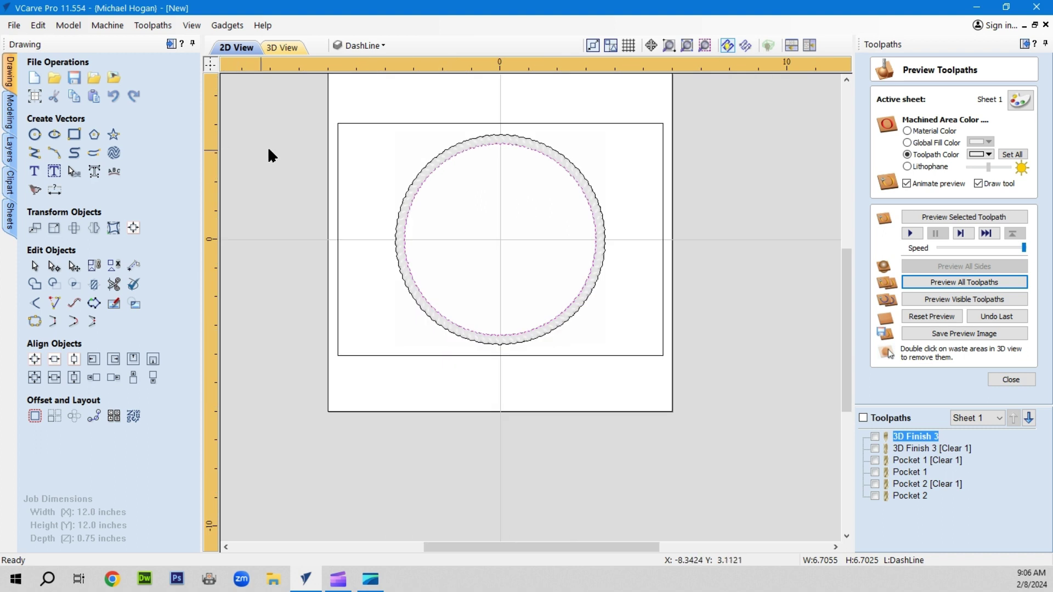
left_click(445, 154)
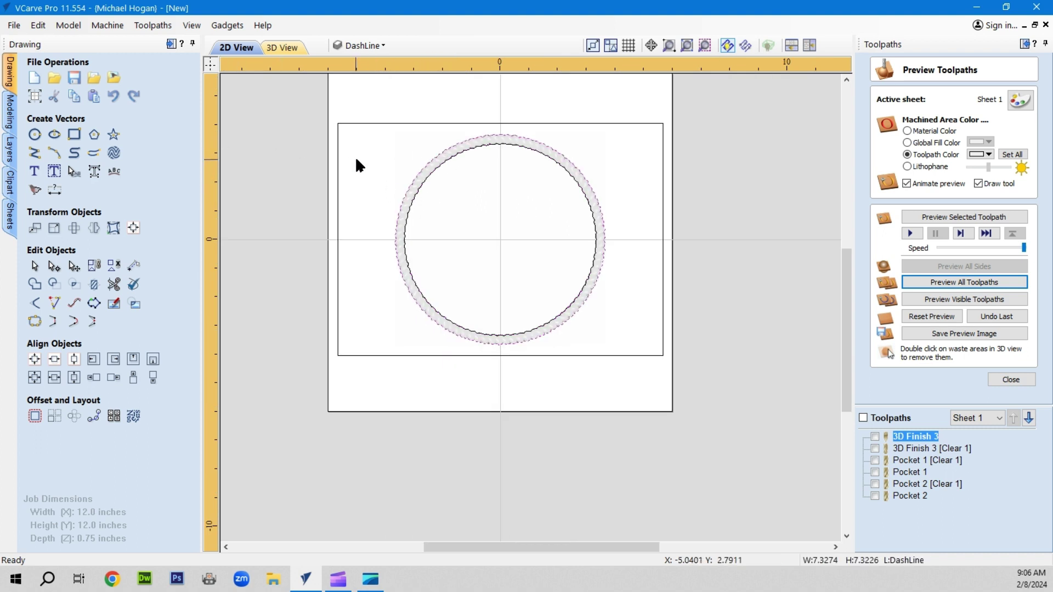
left_click(359, 164)
left_click(433, 165)
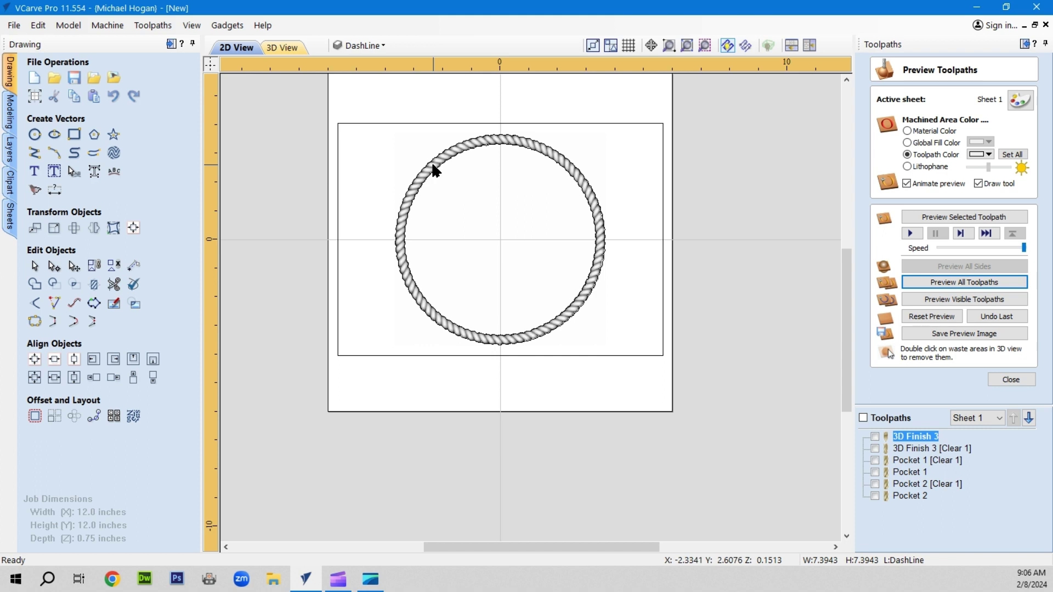
left_click(394, 158)
left_click_drag(403, 160, 440, 190)
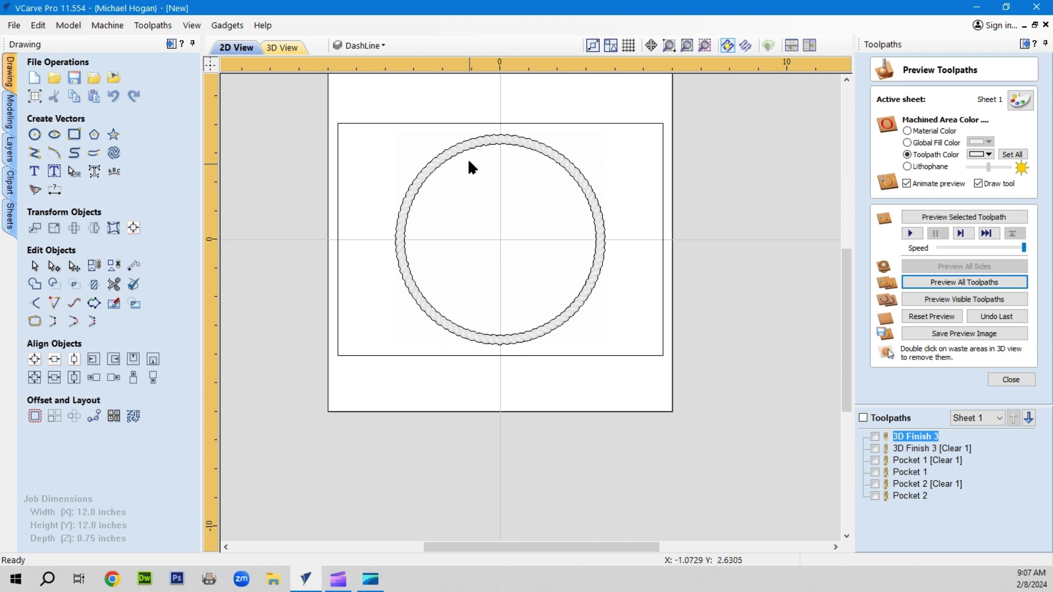
Step: Delete the inner and outer boundary vectors of the rope ring
left_click(437, 168)
left_click(437, 168)
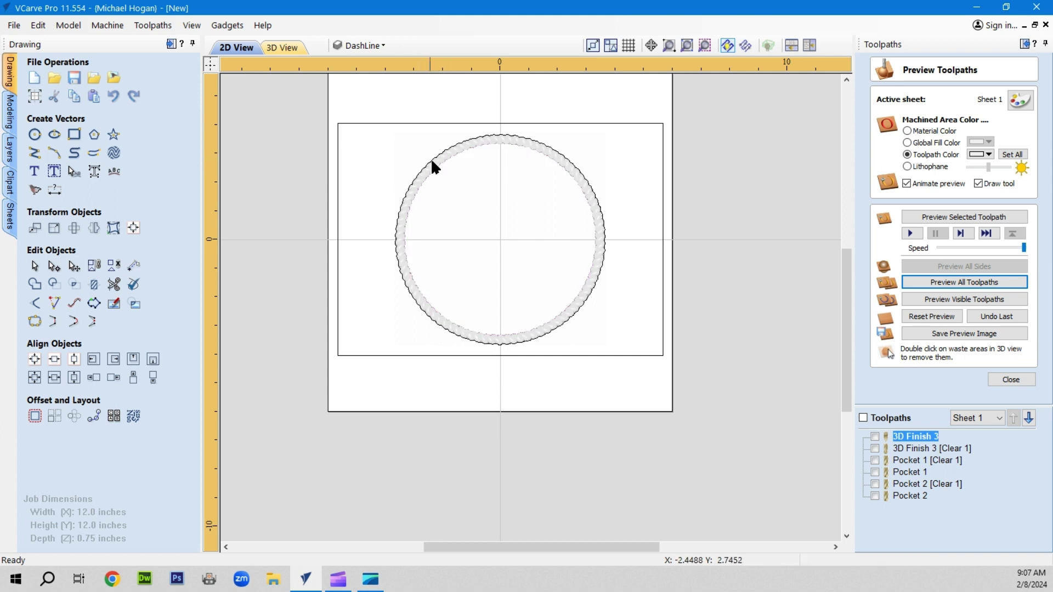
left_click(431, 160)
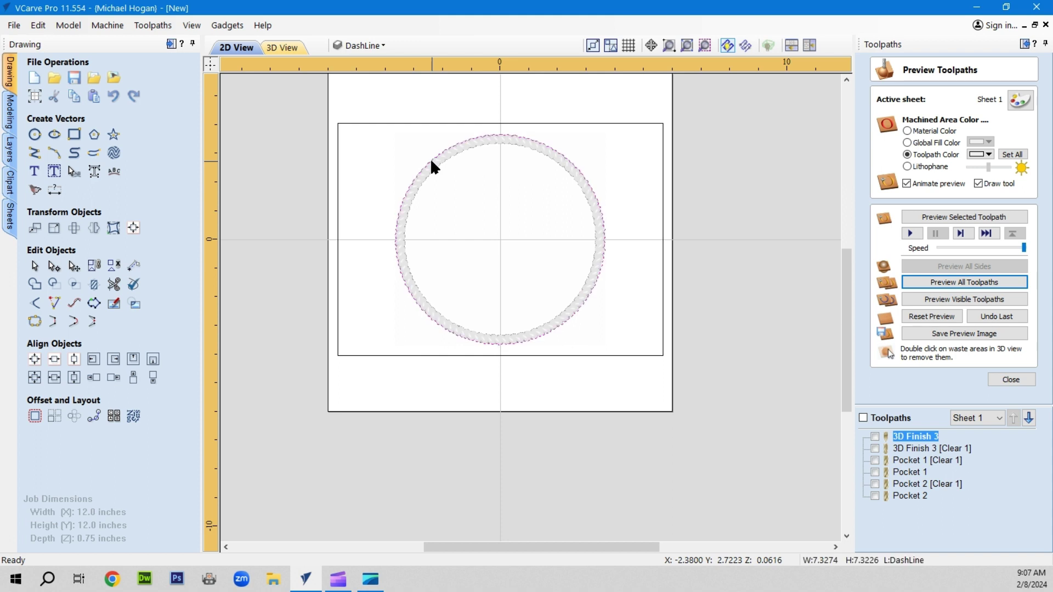
left_click(381, 189)
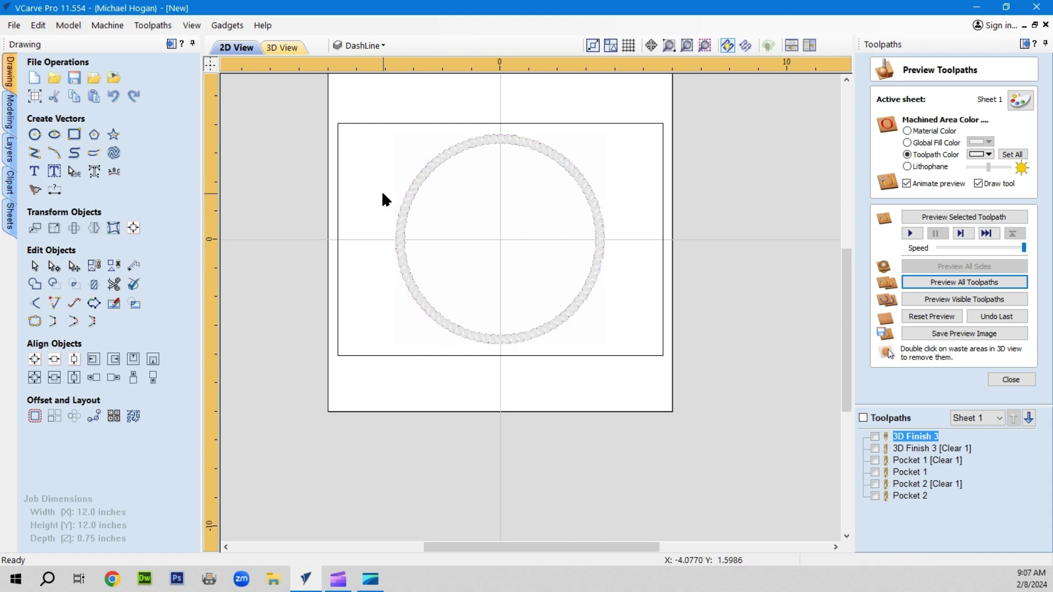
Step: Create vector boundaries around the Rope_Border-50094-A component
left_click(423, 171)
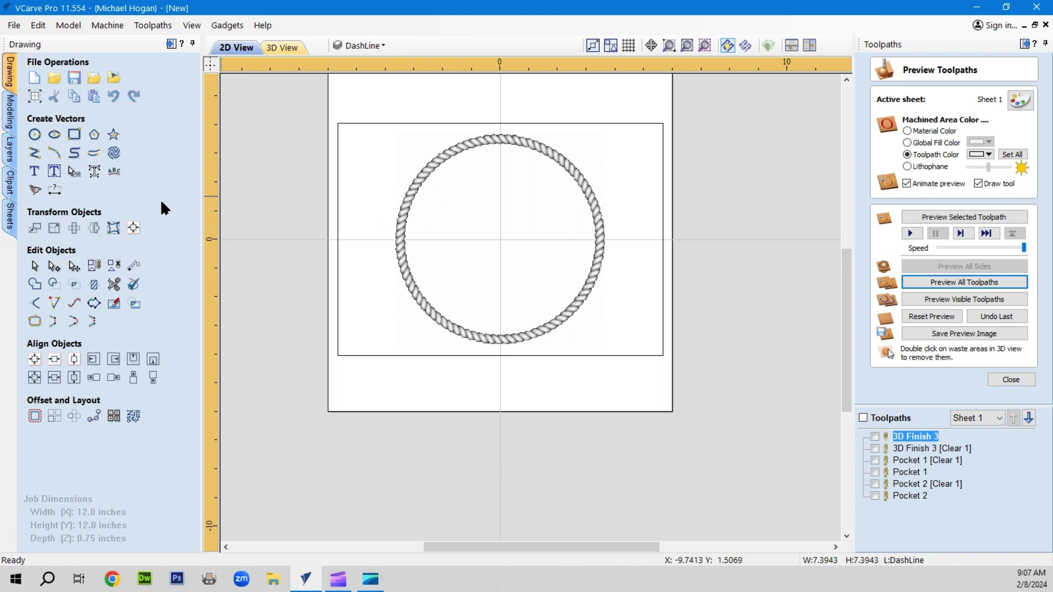
left_click(10, 119)
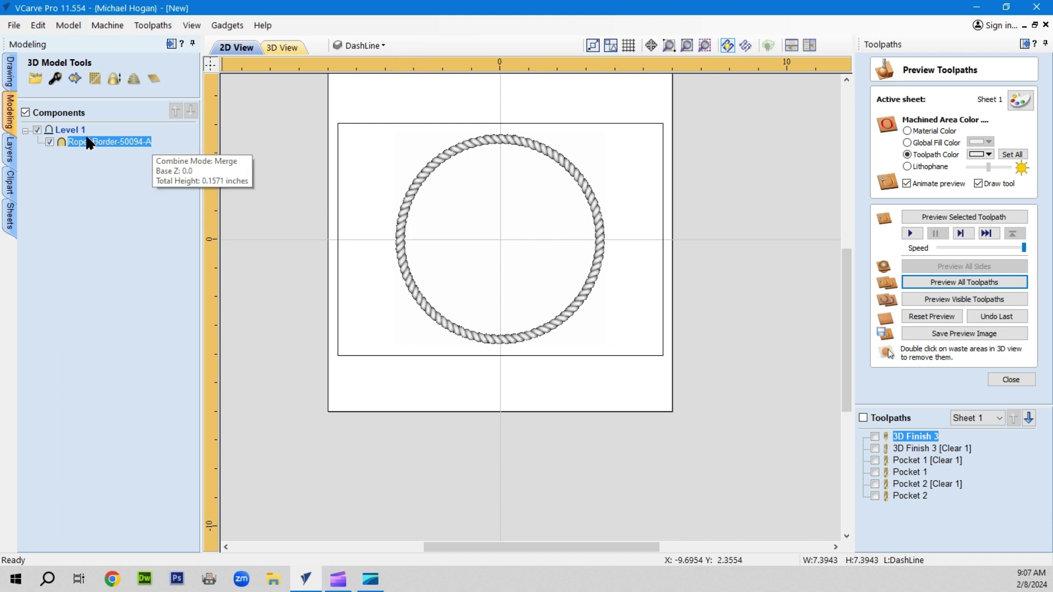
left_click(75, 82)
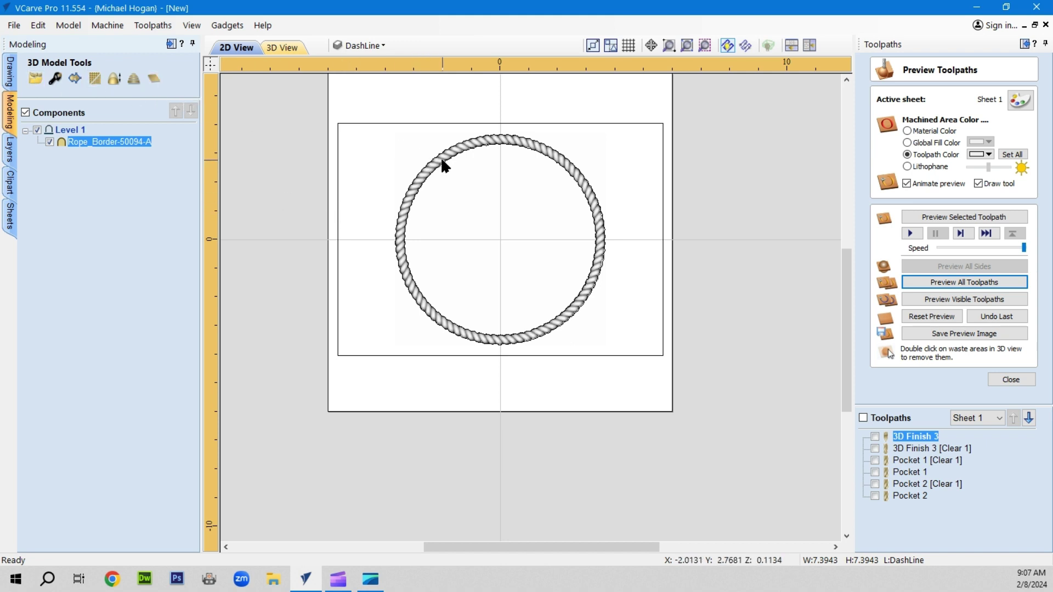
Step: Move the rope component down and to the left off its boundary vectors, and ungroup those vectors
left_click(429, 175)
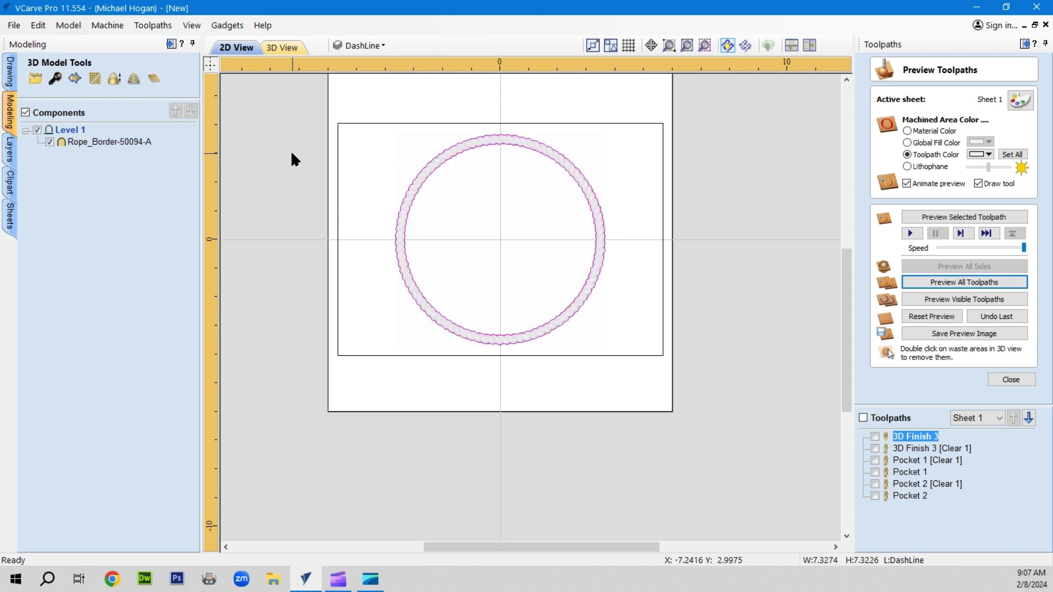
left_click(419, 184)
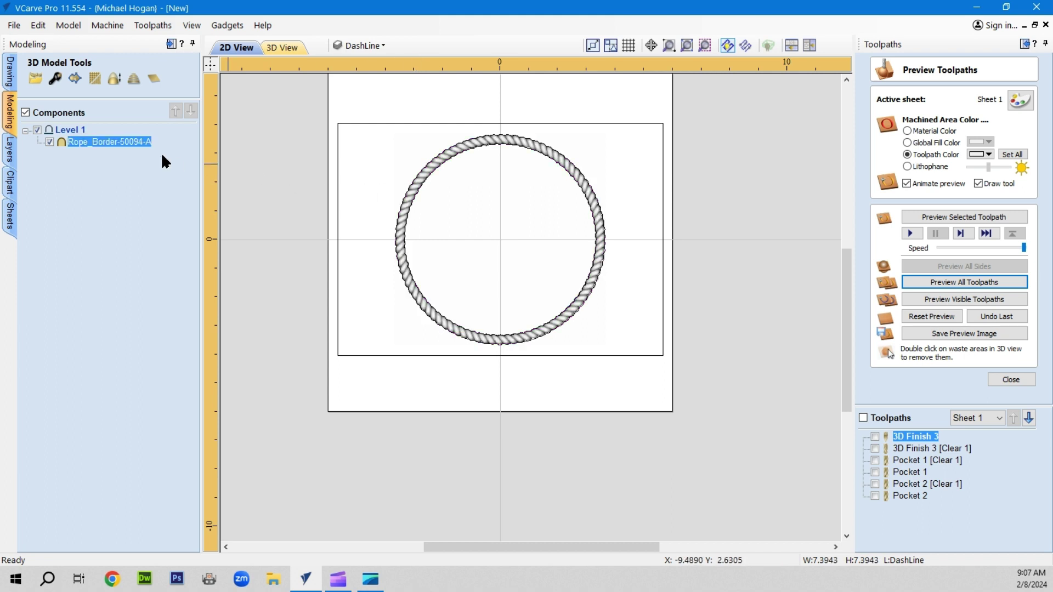
left_click(10, 71)
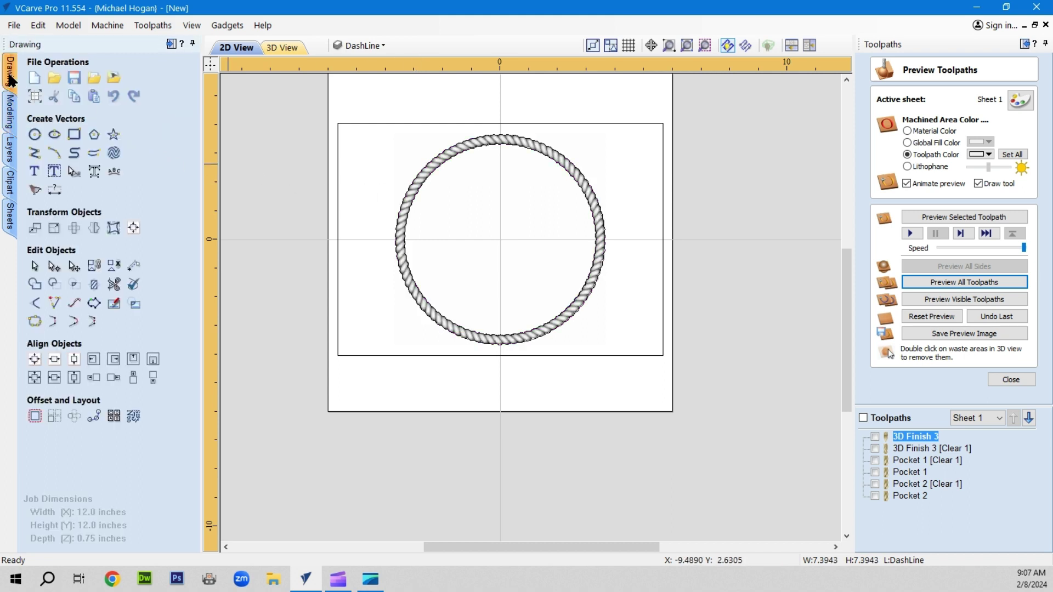
left_click(414, 183)
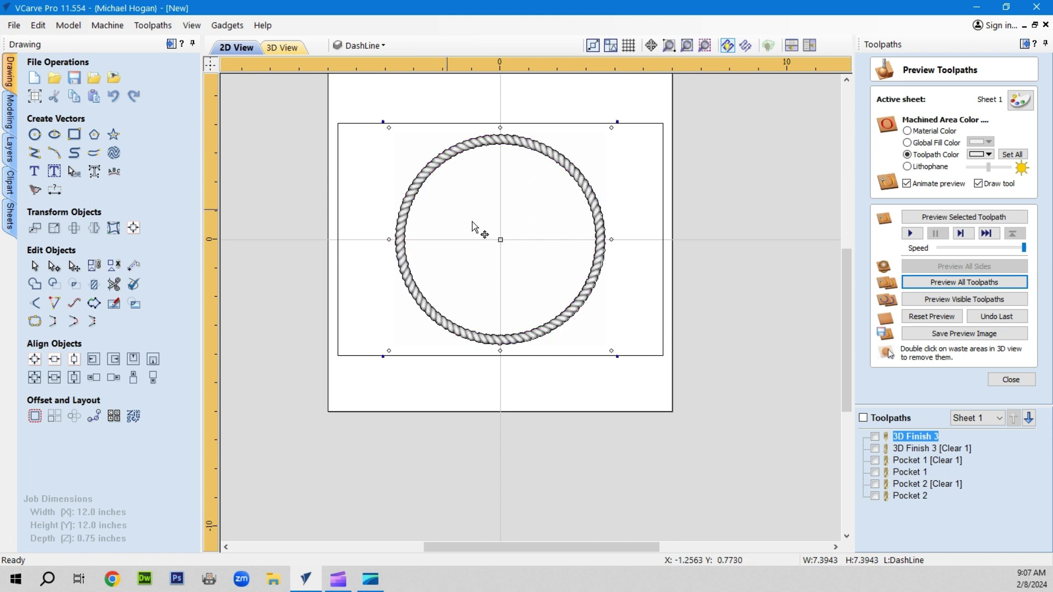
left_click(501, 242)
left_click_drag(497, 243, 439, 276)
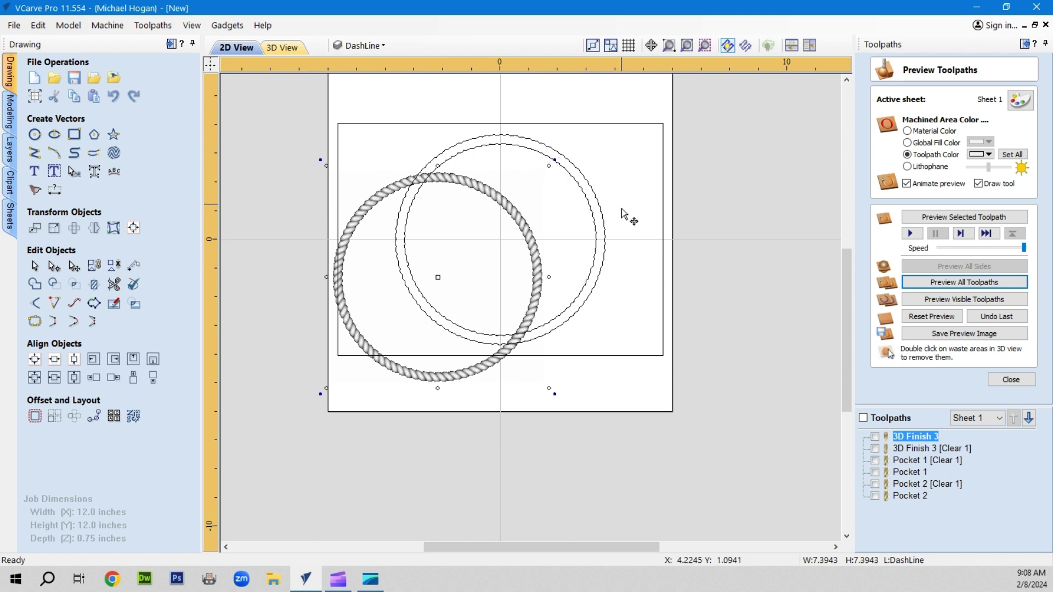
left_click(590, 183)
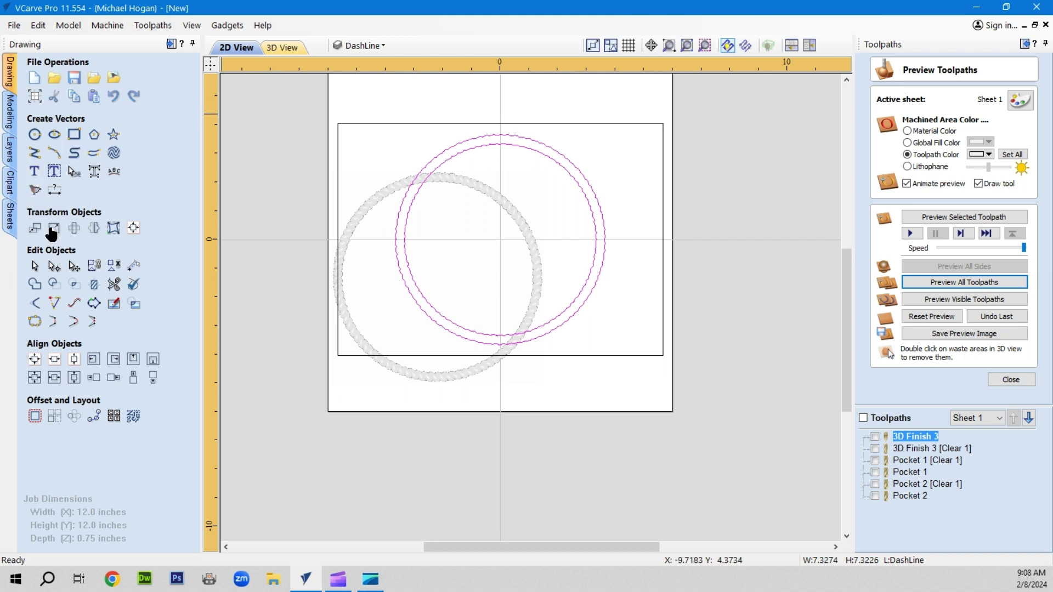
left_click(114, 265)
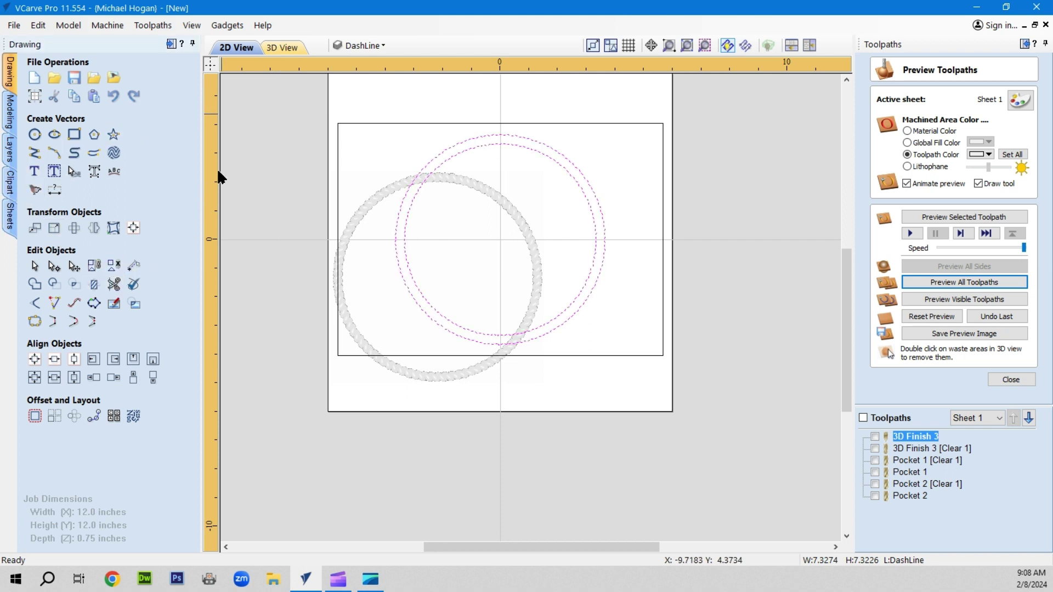
Step: Undo the ungrouping of the boundary vectors and the move of the rope component
left_click(39, 26)
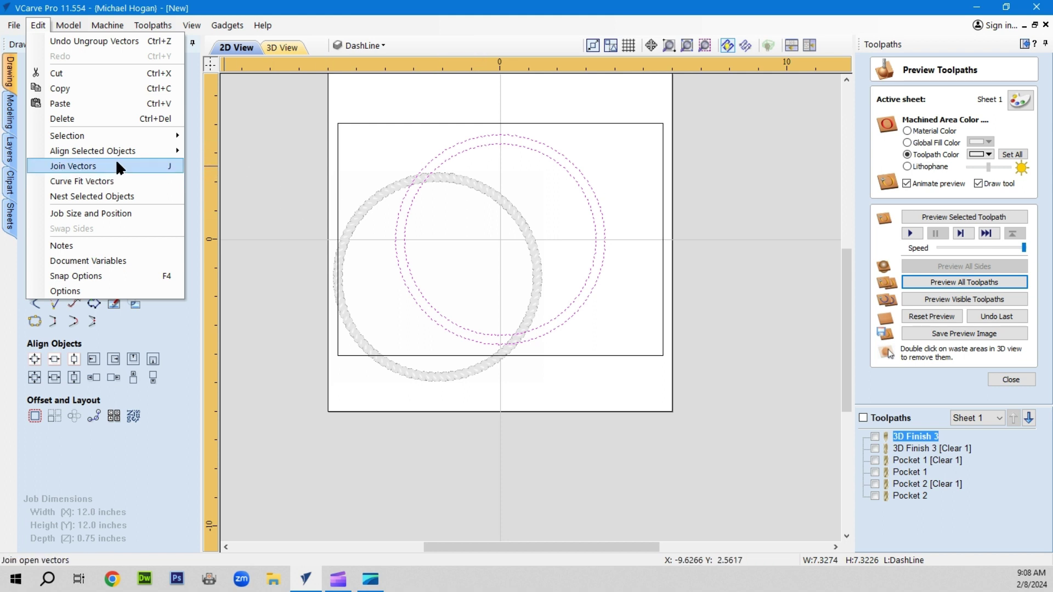
left_click(106, 40)
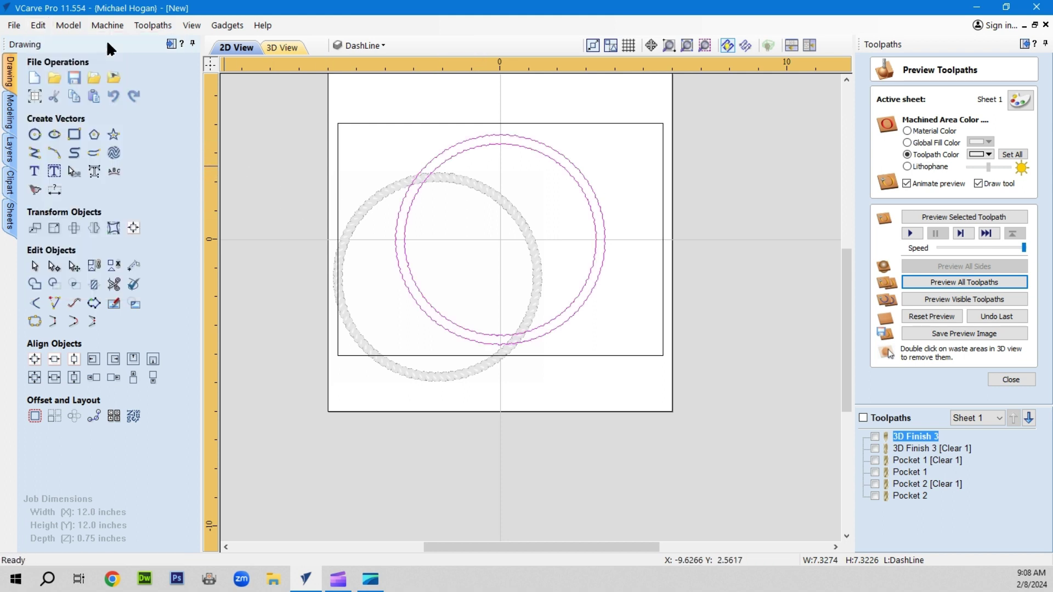
left_click(40, 25)
left_click(68, 39)
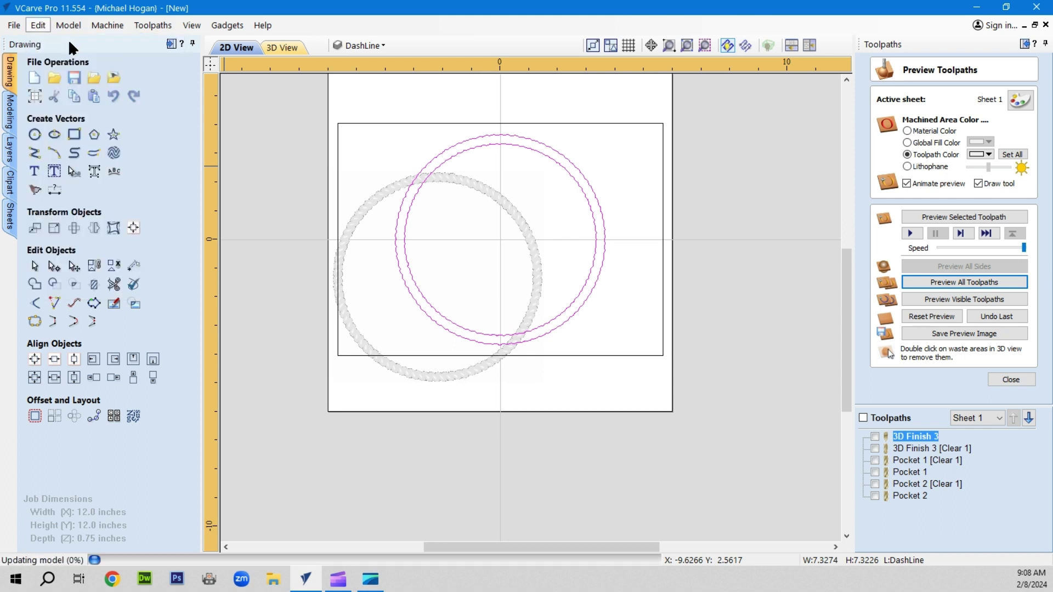
Step: Ungroup the rope ring's inner and outer boundary vectors and clear the selection
left_click(422, 175)
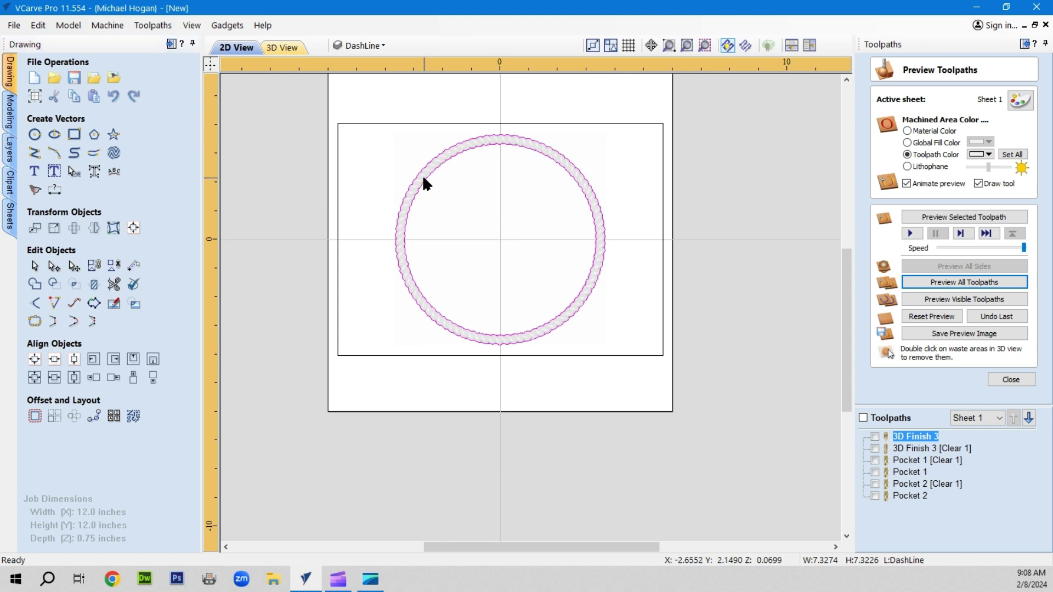
left_click(456, 203)
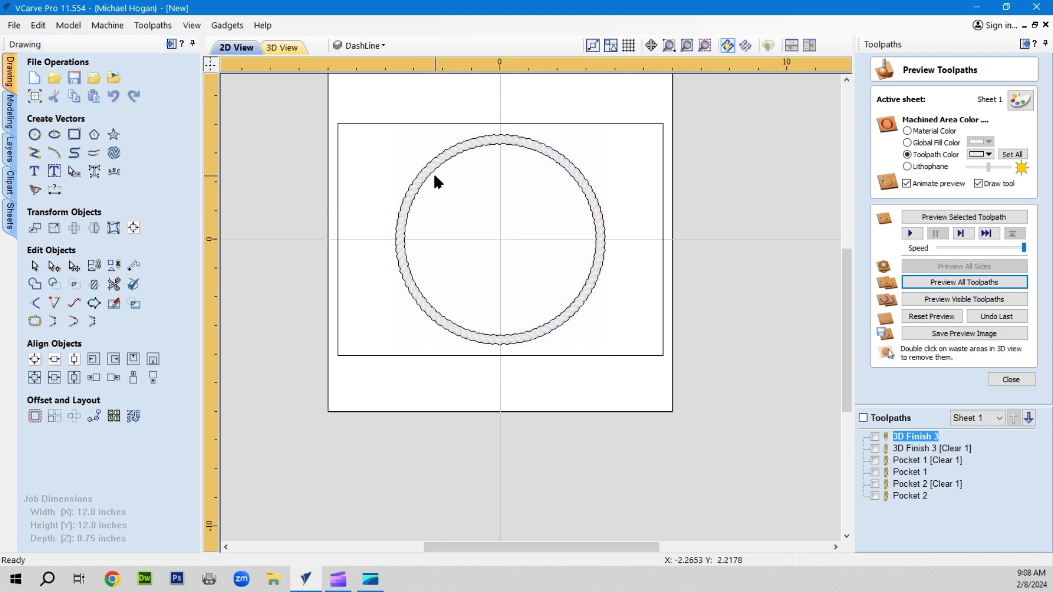
left_click(429, 171)
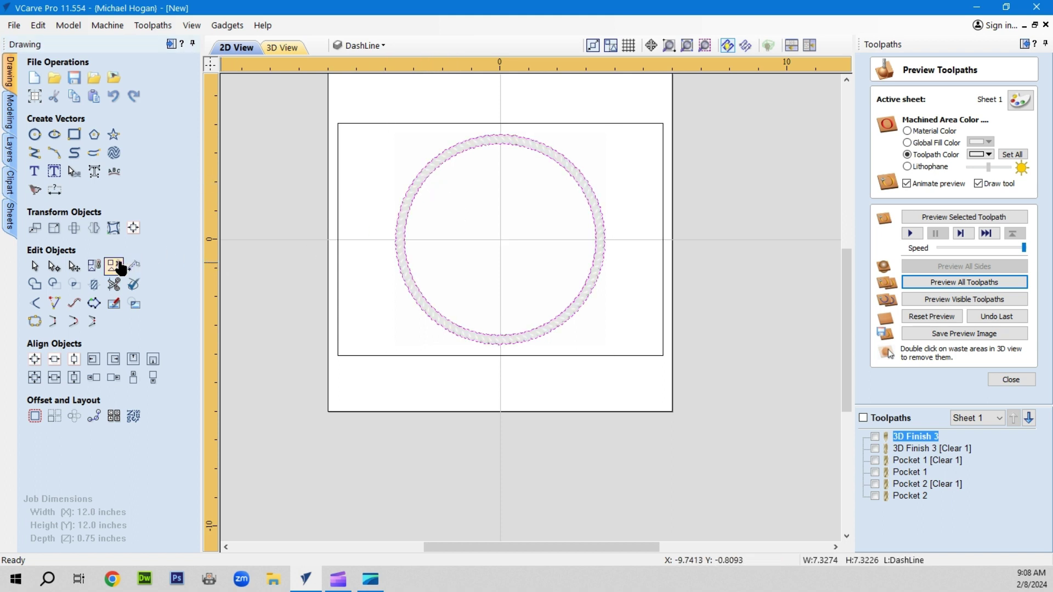
left_click(468, 216)
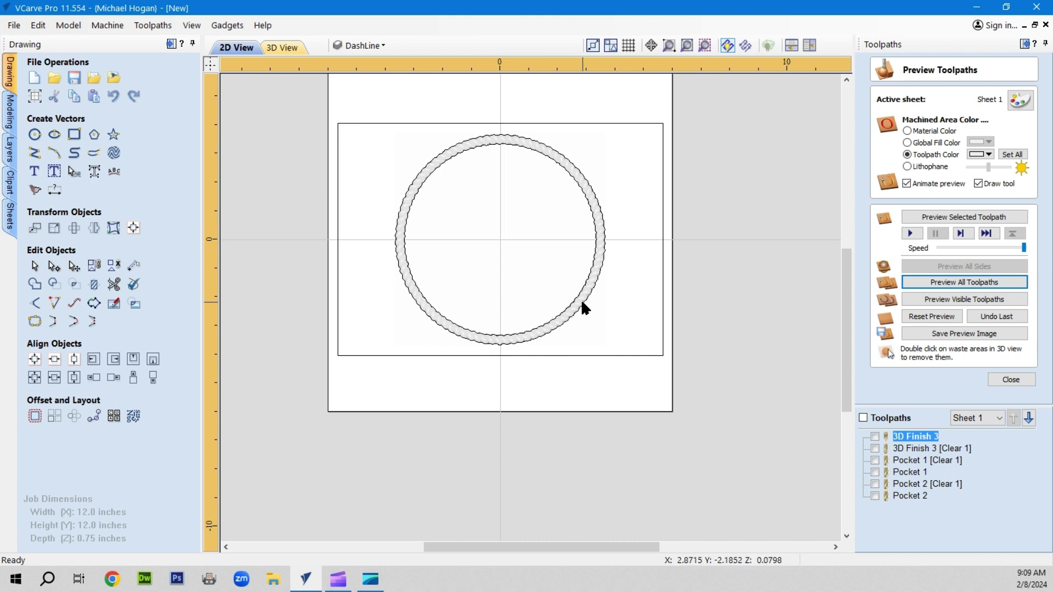
Step: Show all toolpaths in the 3D view and reset the machining preview
left_click(863, 418)
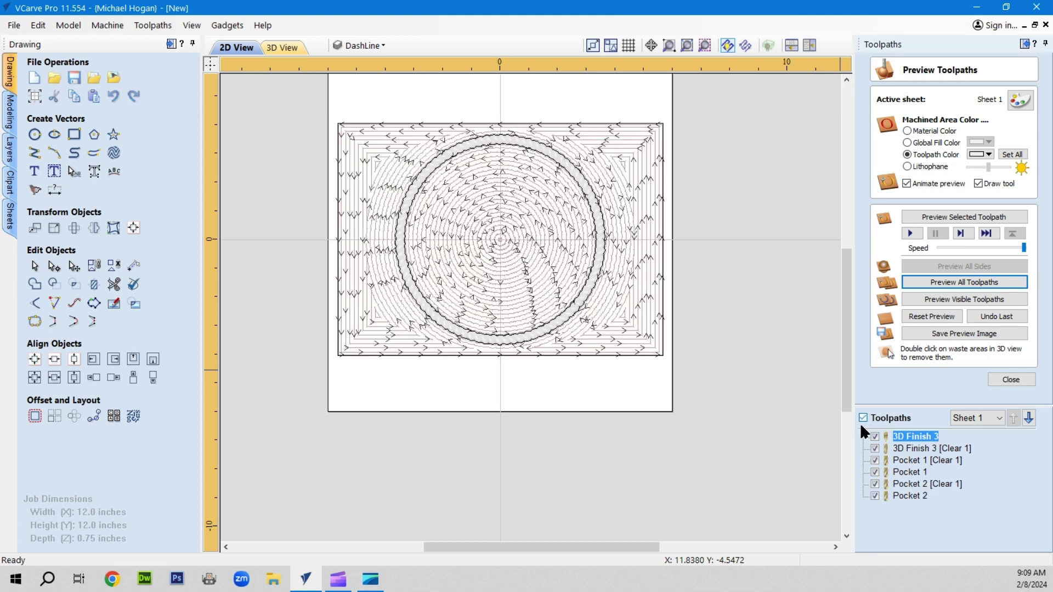
left_click(1012, 376)
left_click(875, 244)
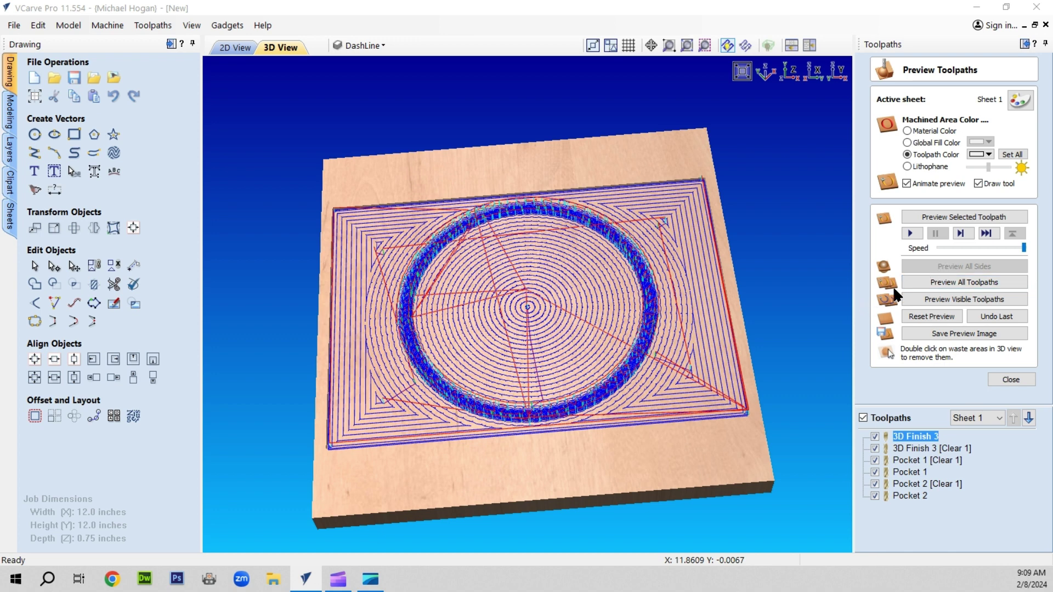
left_click(906, 317)
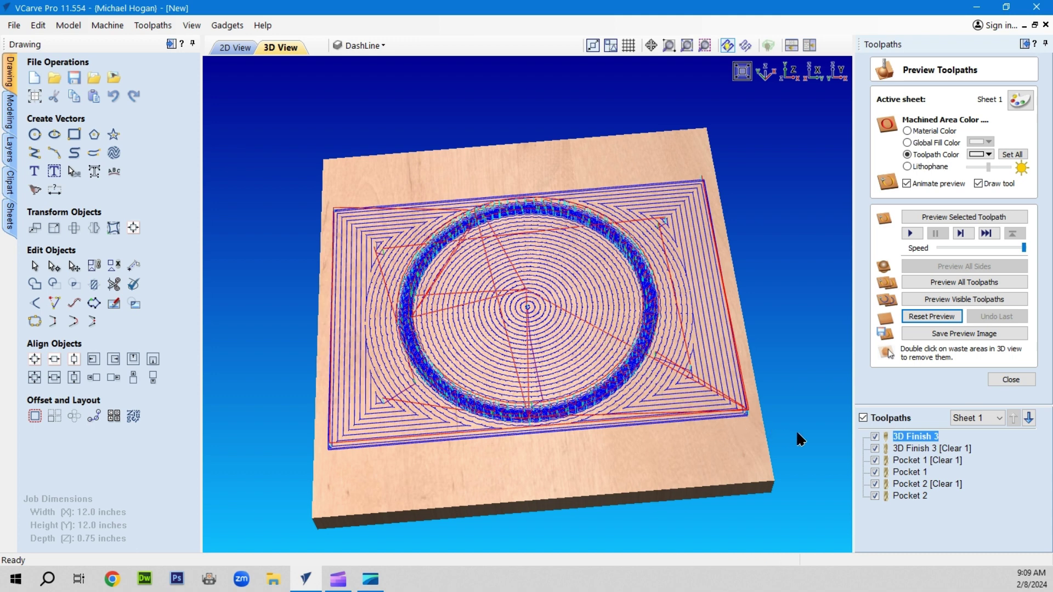
Step: Recalculate all toolpaths and dismiss the resulting message
left_click(1011, 379)
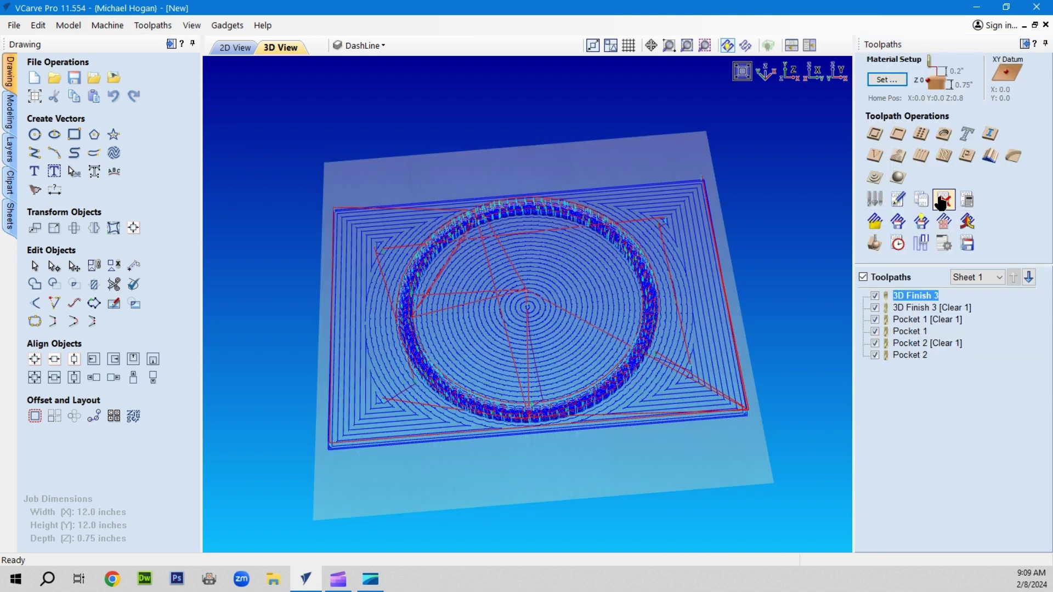
left_click(966, 200)
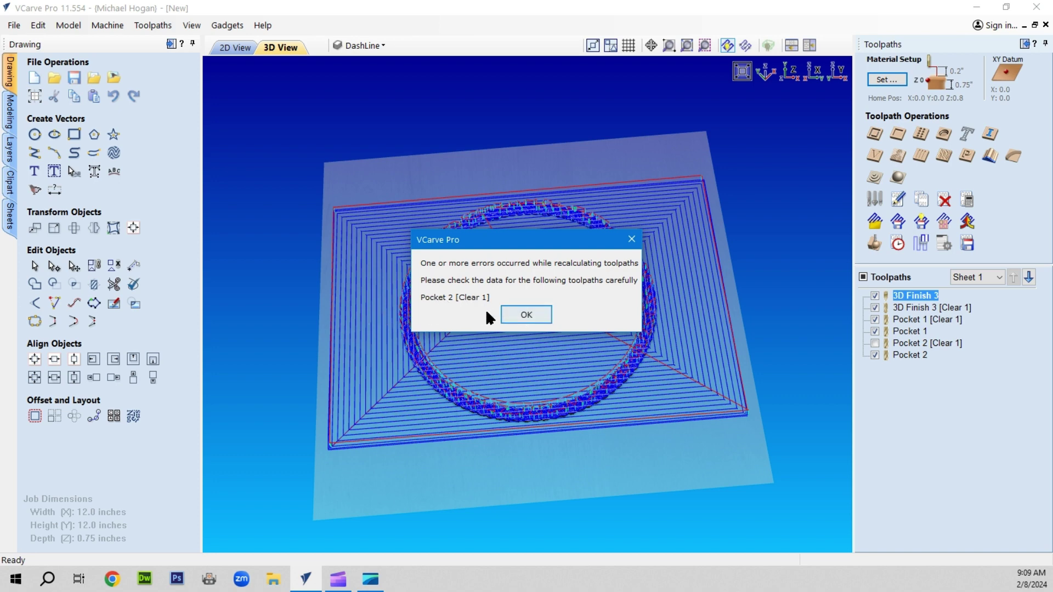
left_click(522, 314)
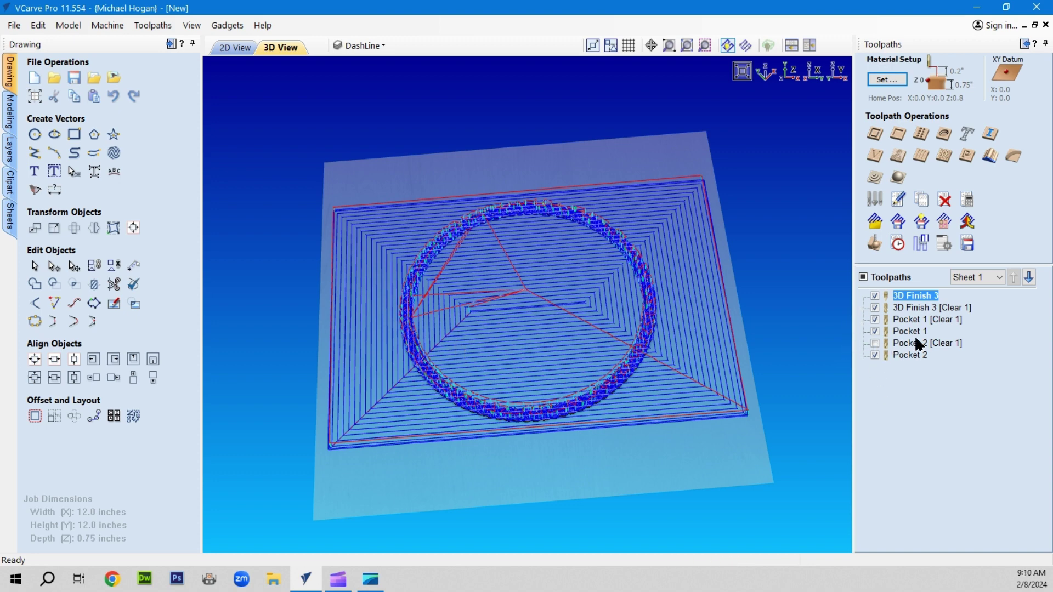
Step: Close the Pocket 2 settings, show the 2D view and hide all toolpaths
mouse_move(914, 342)
double_click(917, 342)
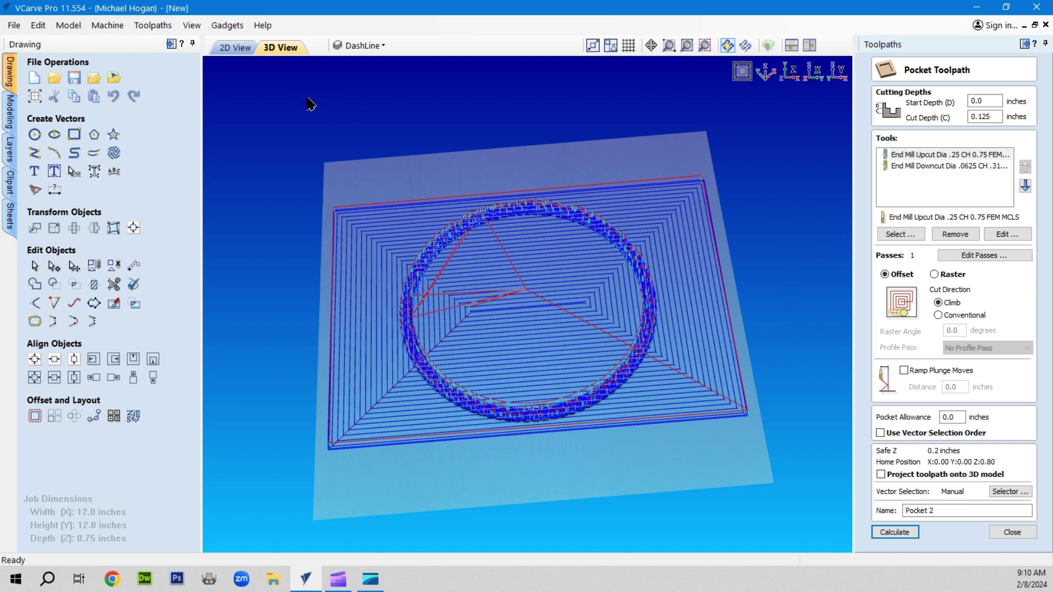
left_click(235, 47)
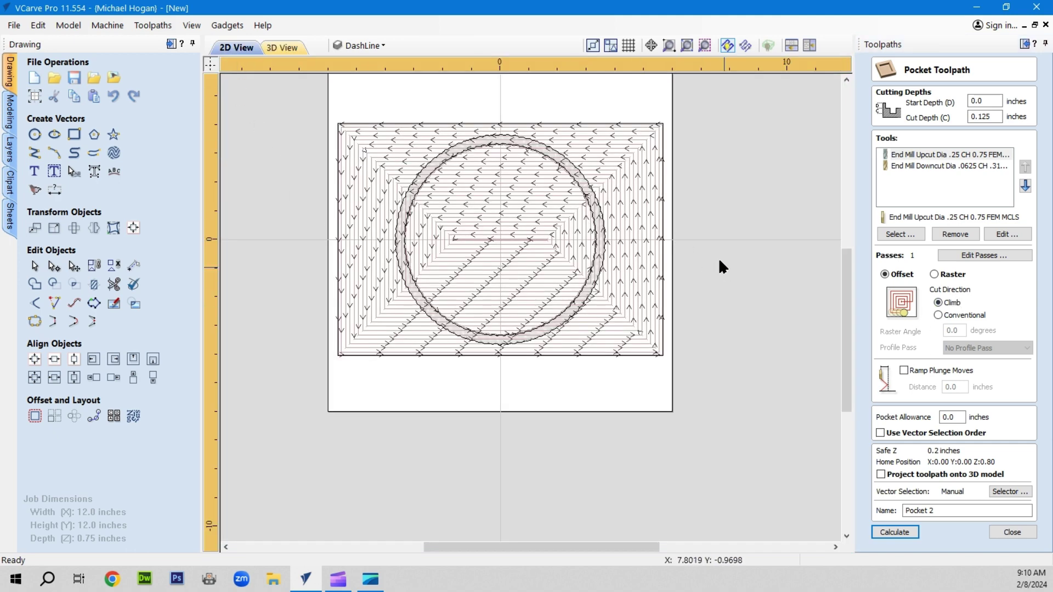
left_click(1011, 532)
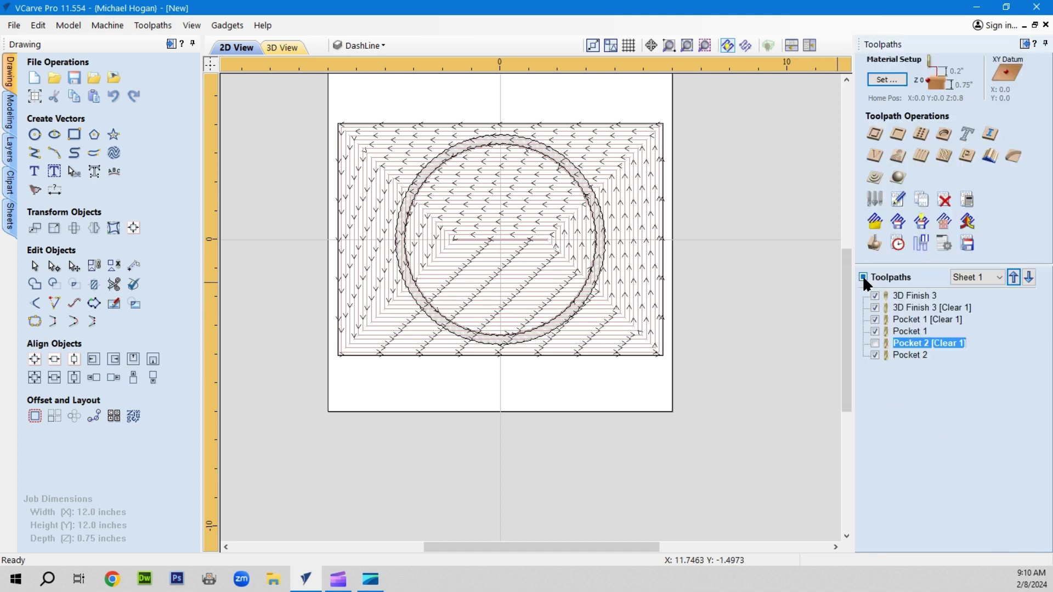
left_click(863, 276)
left_click(863, 277)
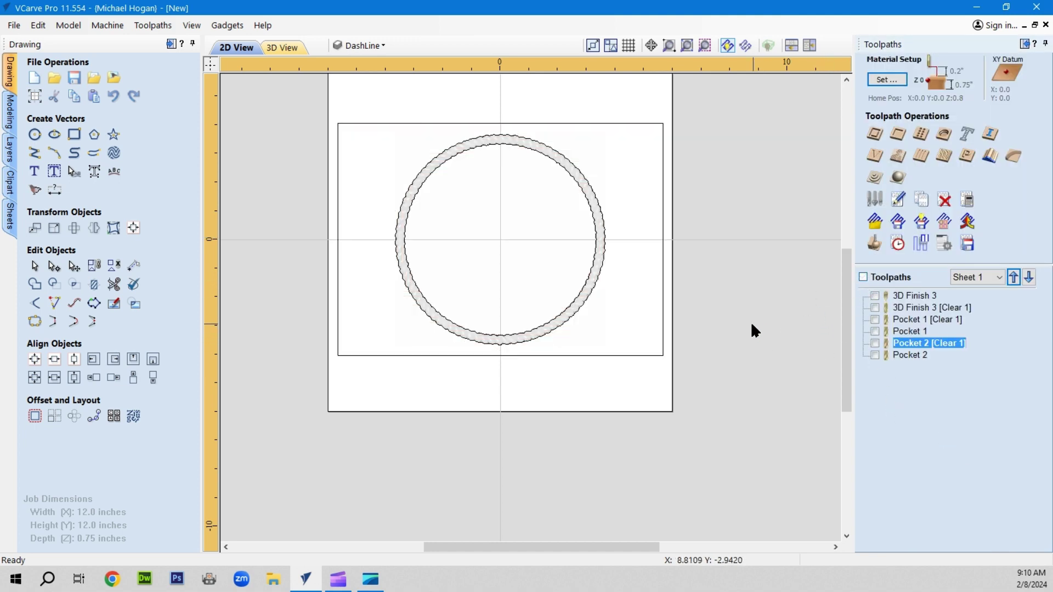
Step: Recalculate the Pocket 2 toolpath using the rope ring's inner boundary vector
double_click(904, 343)
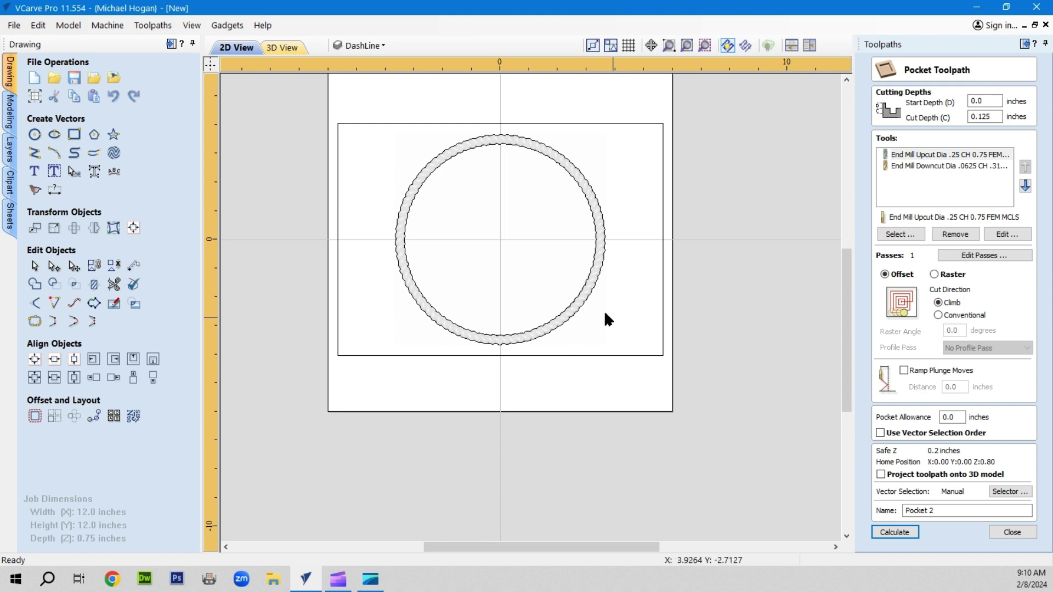
left_click(569, 302)
left_click(890, 532)
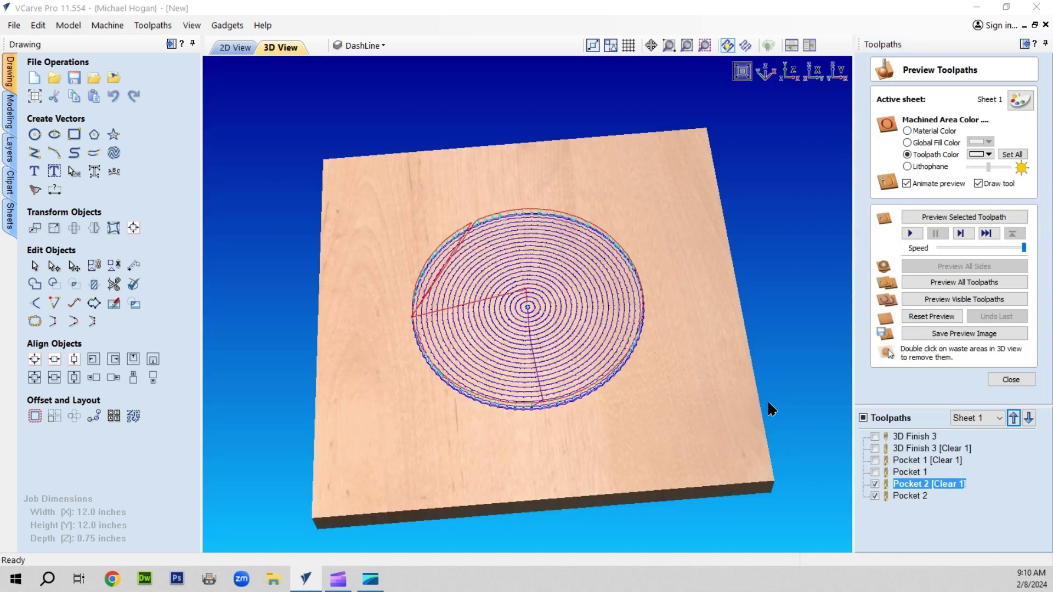
Step: Recalculate the Pocket 1 toolpath between the outer rectangle and the rope ring's outer boundary vector
double_click(913, 456)
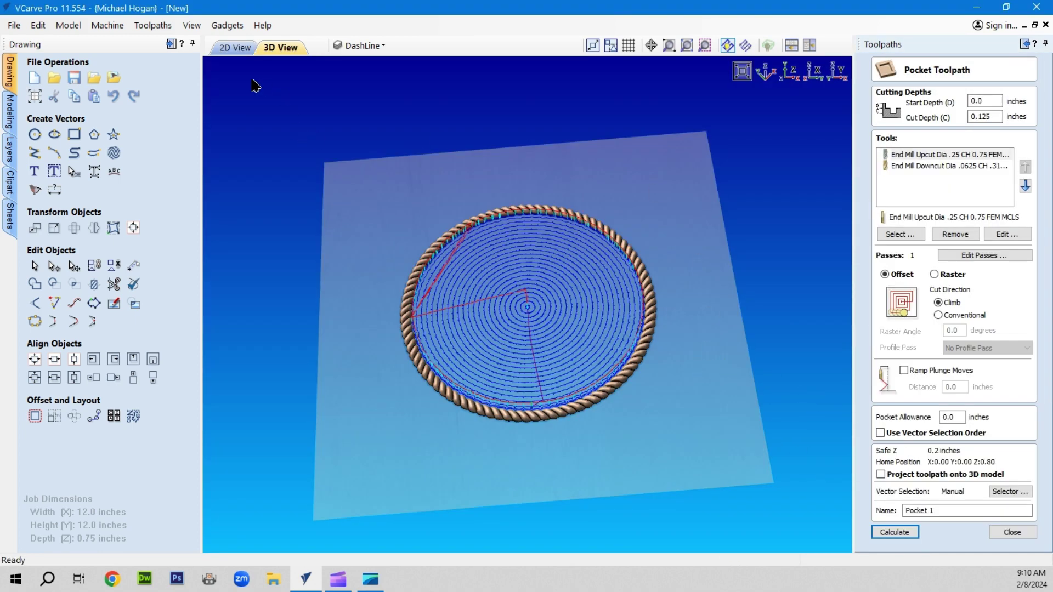
left_click(233, 48)
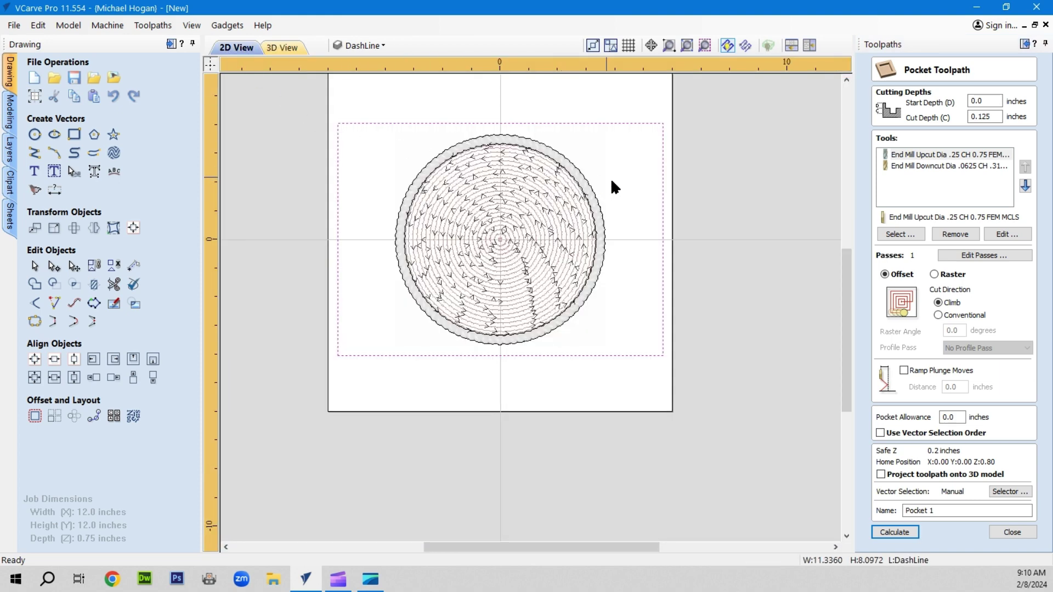
scroll(627, 199, "up", 1)
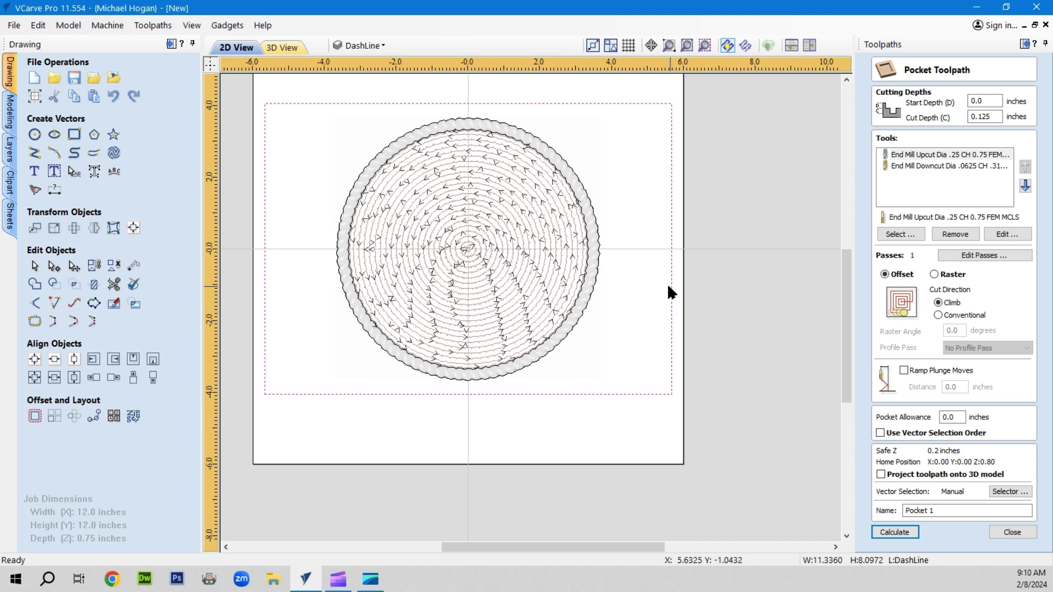
left_click(570, 329)
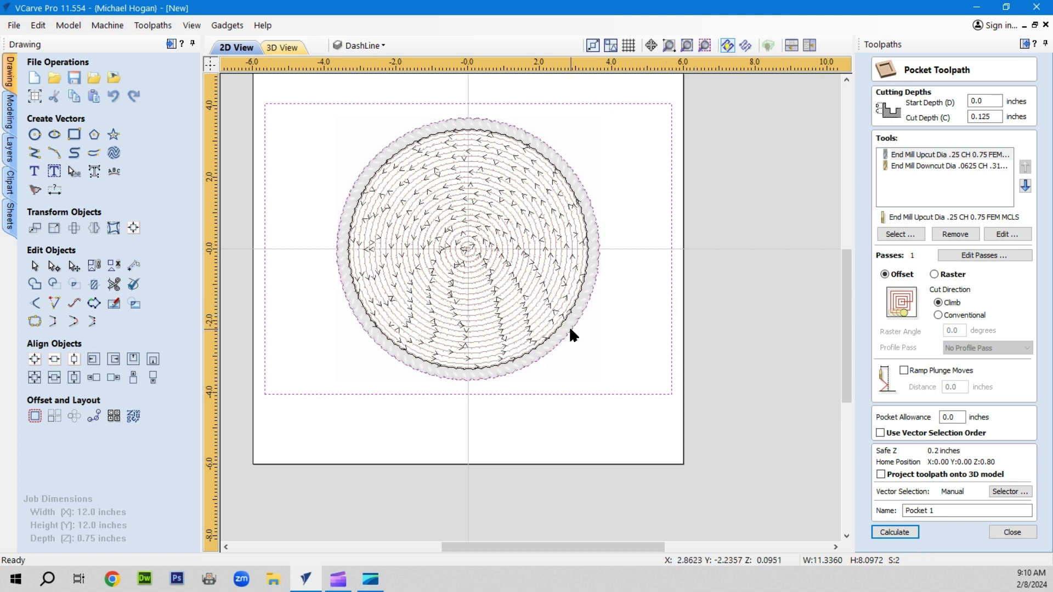
left_click(891, 531)
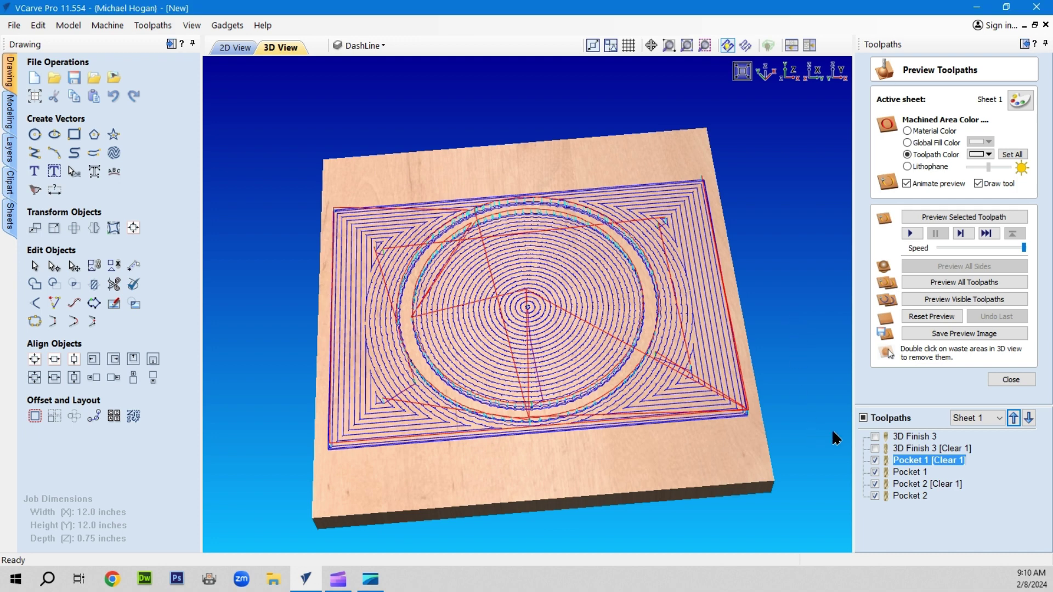
Step: Show all toolpaths in the 2D view and close the toolpath preview
left_click(235, 47)
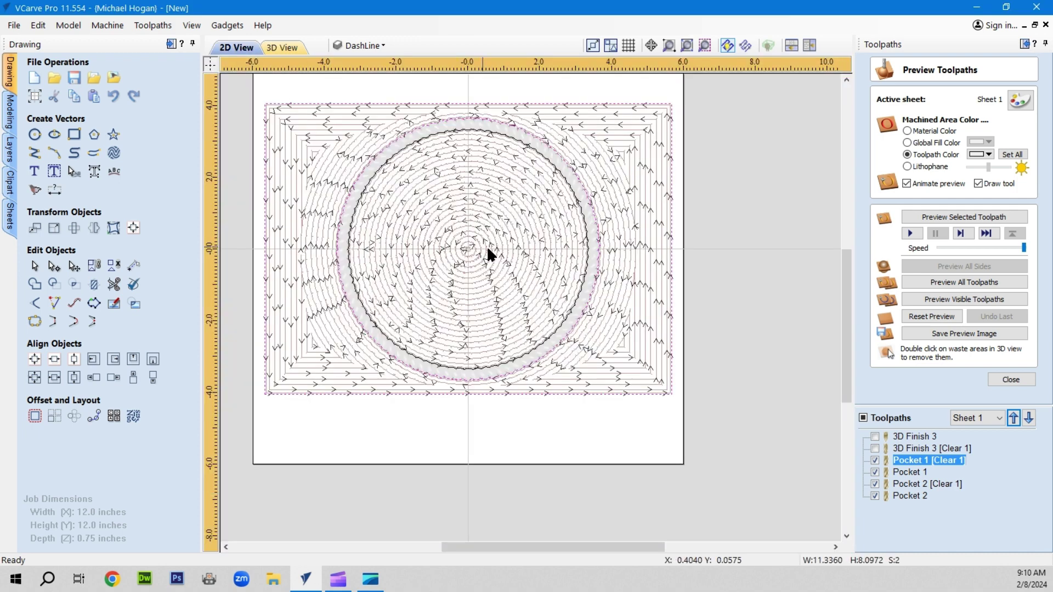
left_click(863, 418)
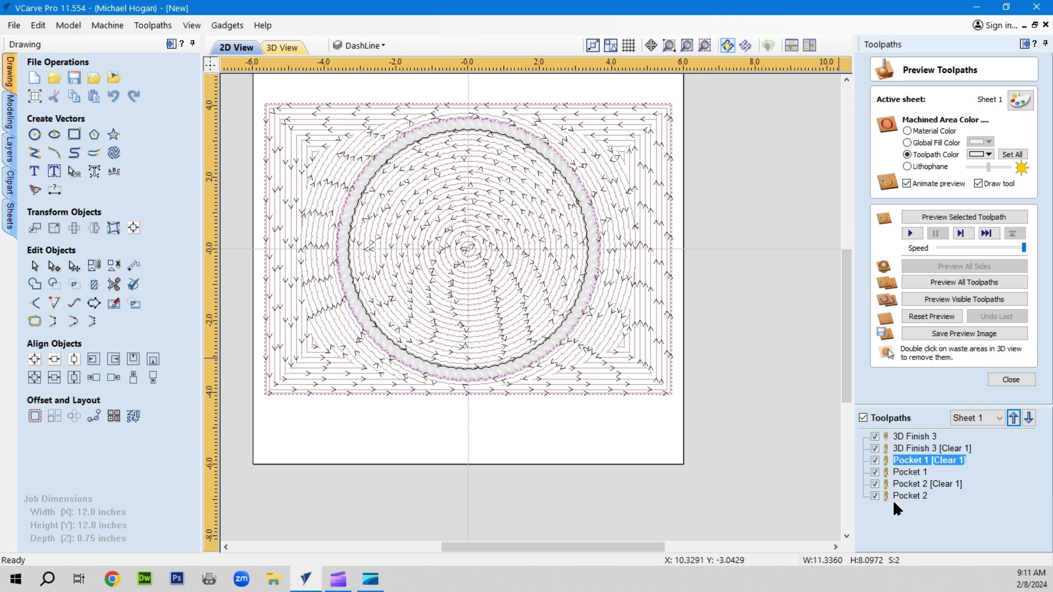
left_click(1015, 375)
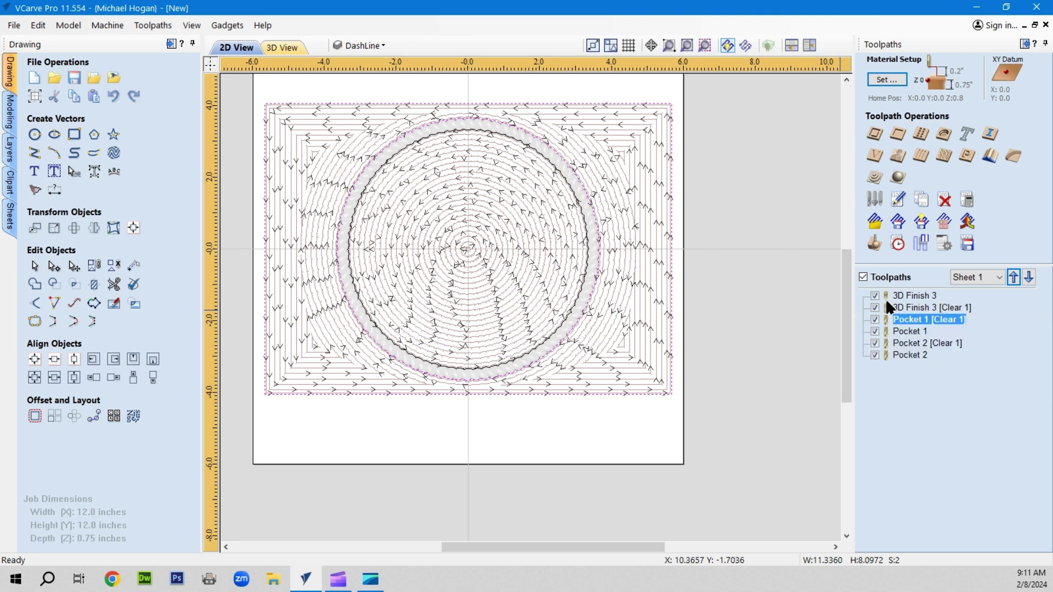
Step: Reorder the toolpaths so 3D Finish 3 runs directly after 3D Finish 3 [Clear 1]
left_click(909, 296)
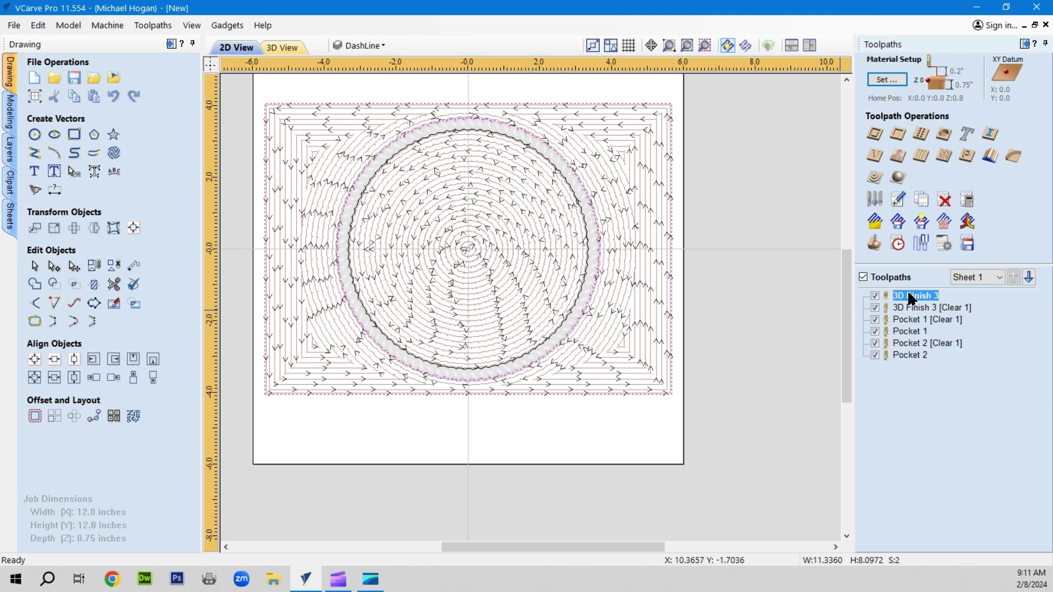
left_click(1029, 277)
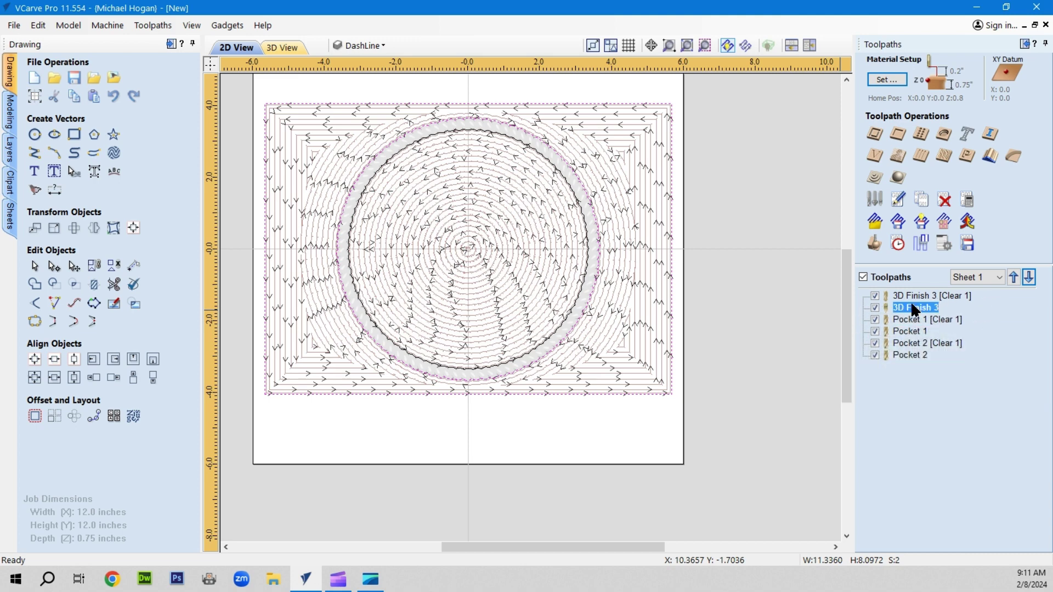
mouse_move(915, 310)
Step: Simulate all visible toolpaths at full preview speed, inspect the carved rope ring and recess, and close the preview
left_click(875, 244)
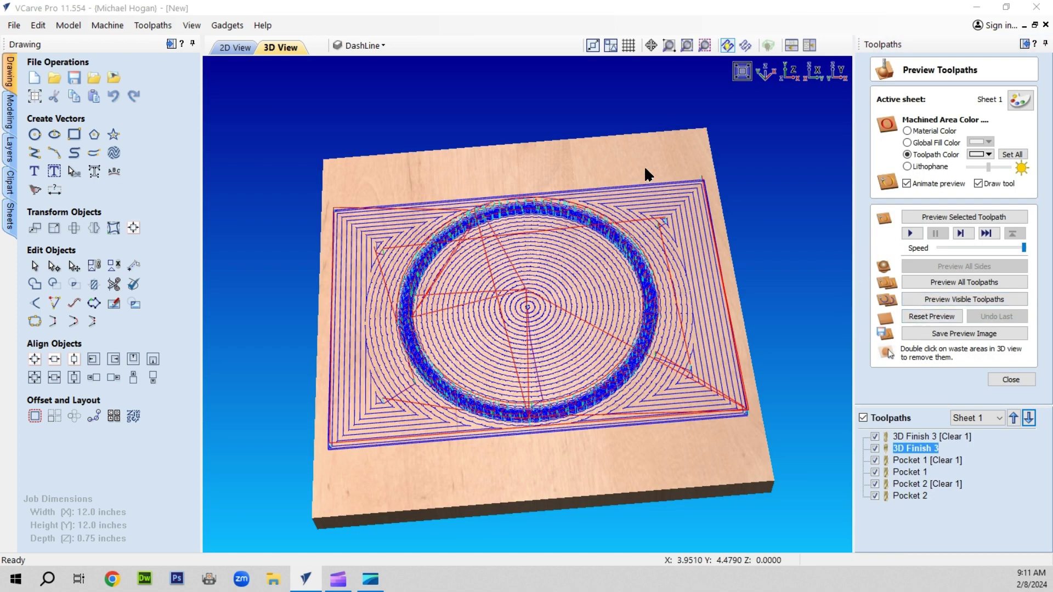
left_click(1022, 244)
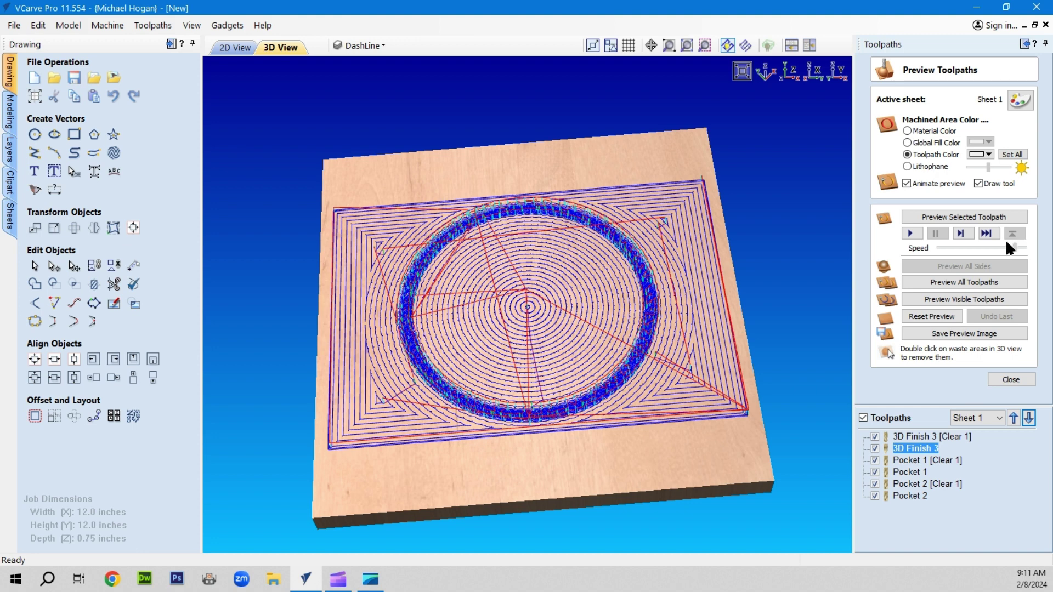
left_click_drag(997, 246, 1027, 248)
left_click(954, 294)
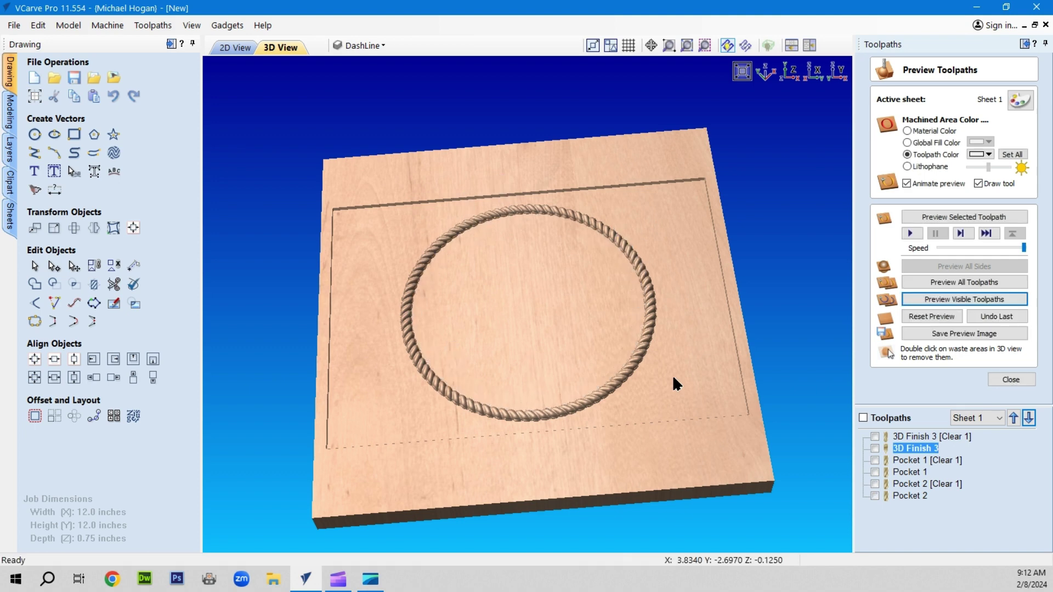
left_click_drag(563, 288, 324, 299)
left_click_drag(602, 331, 706, 346)
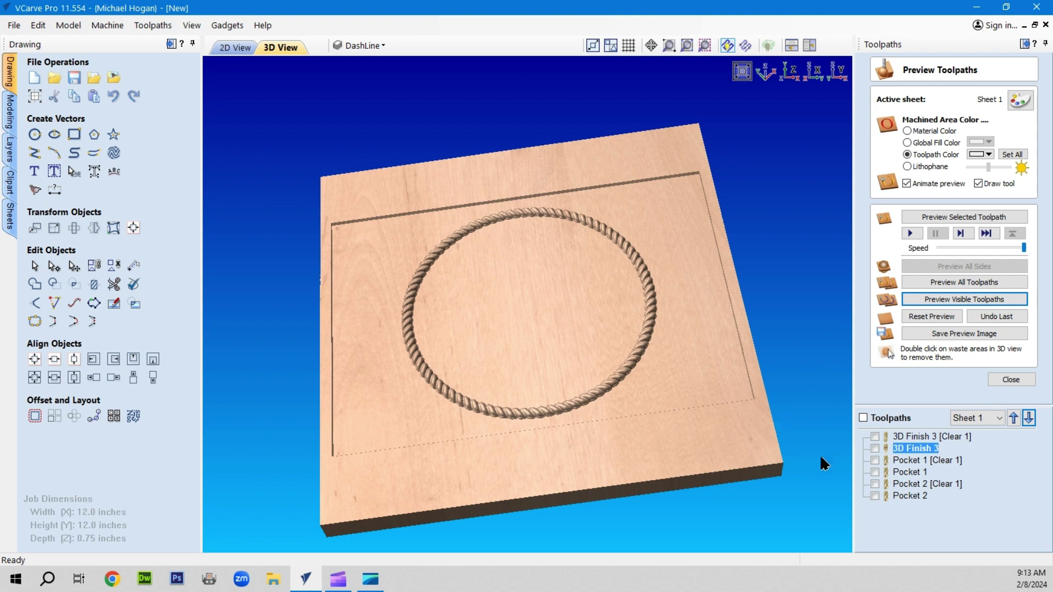
left_click(1003, 379)
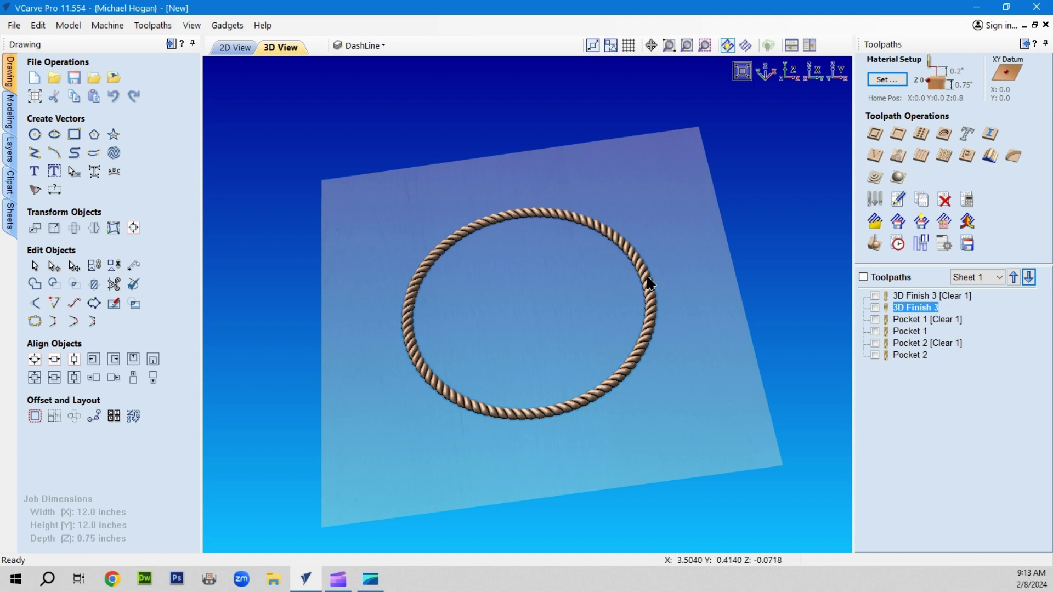
Step: Open the material setup and check the model's height in Set Model Height without changing it
left_click(888, 80)
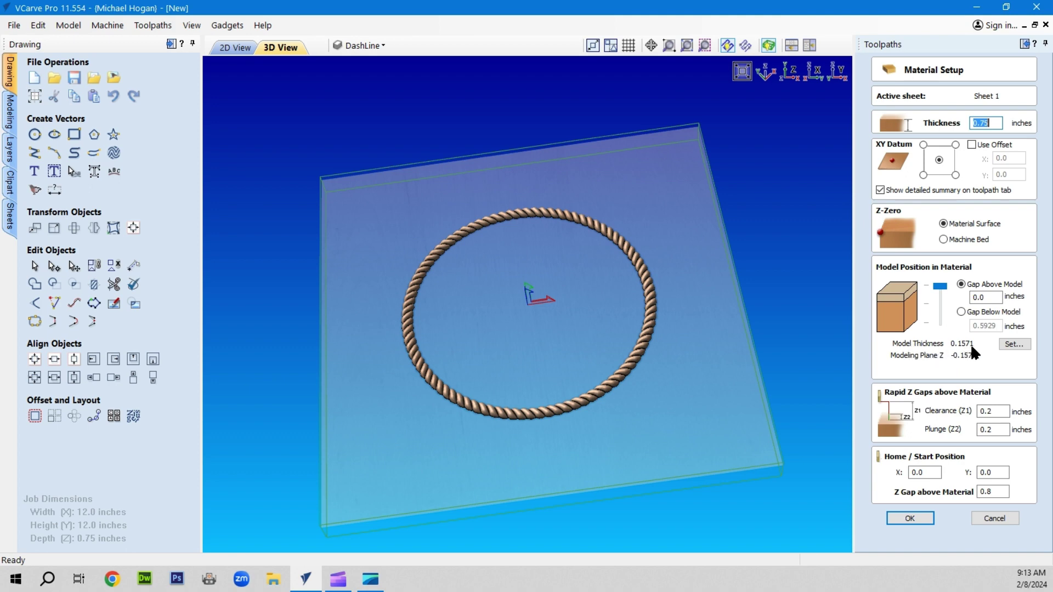
left_click(1015, 344)
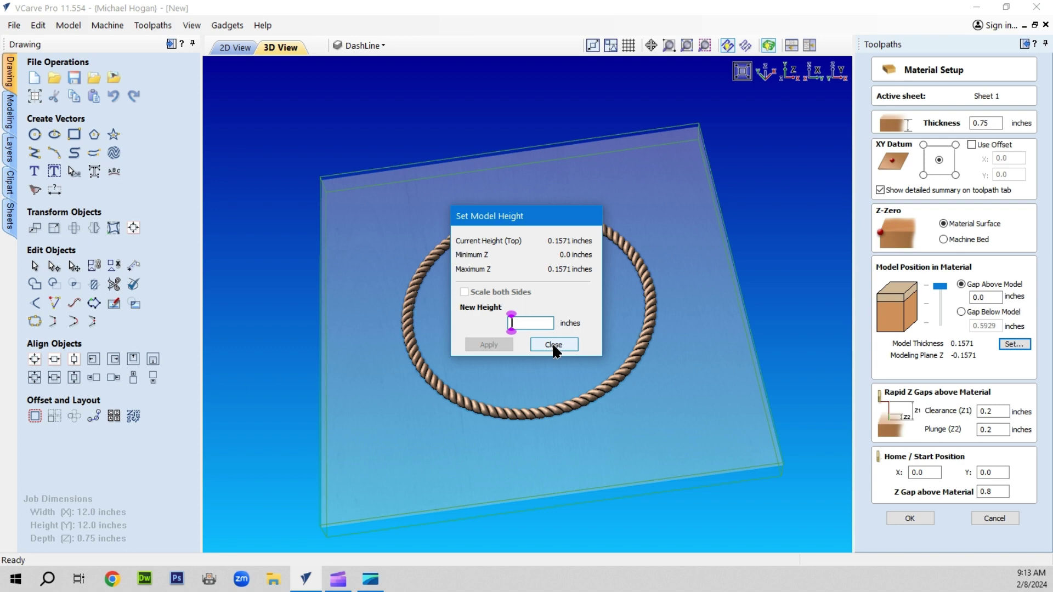
left_click(553, 344)
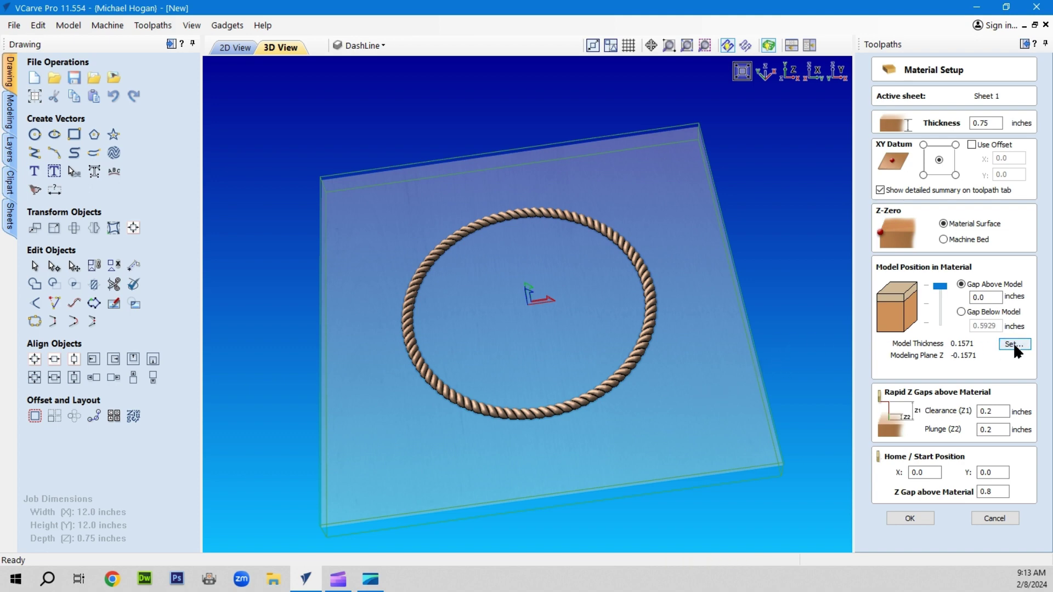
Step: Check the shape height in the properties of the Rope_Border-50094-A component
left_click(10, 115)
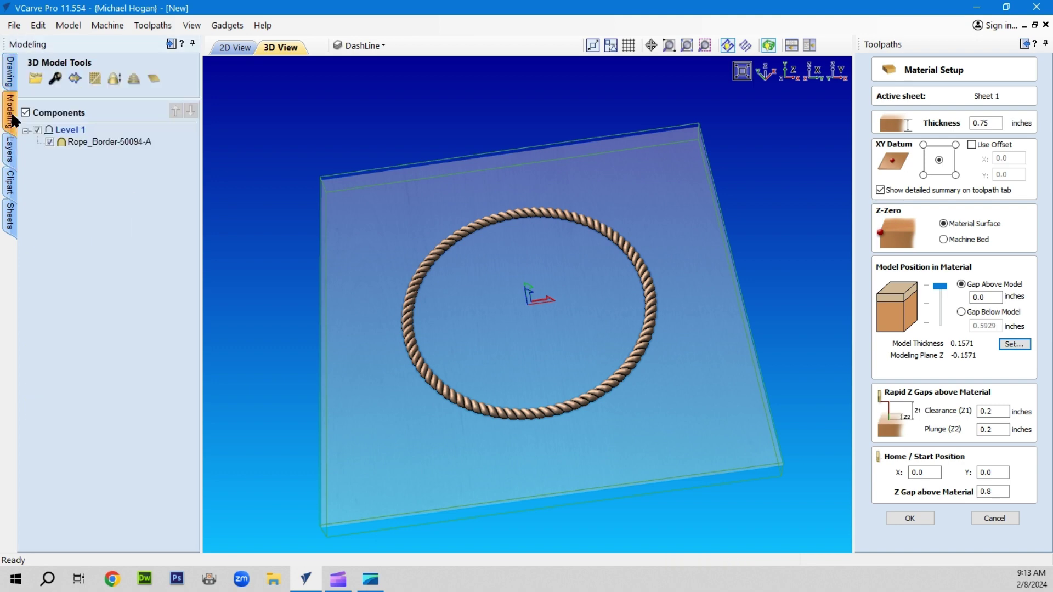
left_click(86, 142)
right_click(108, 137)
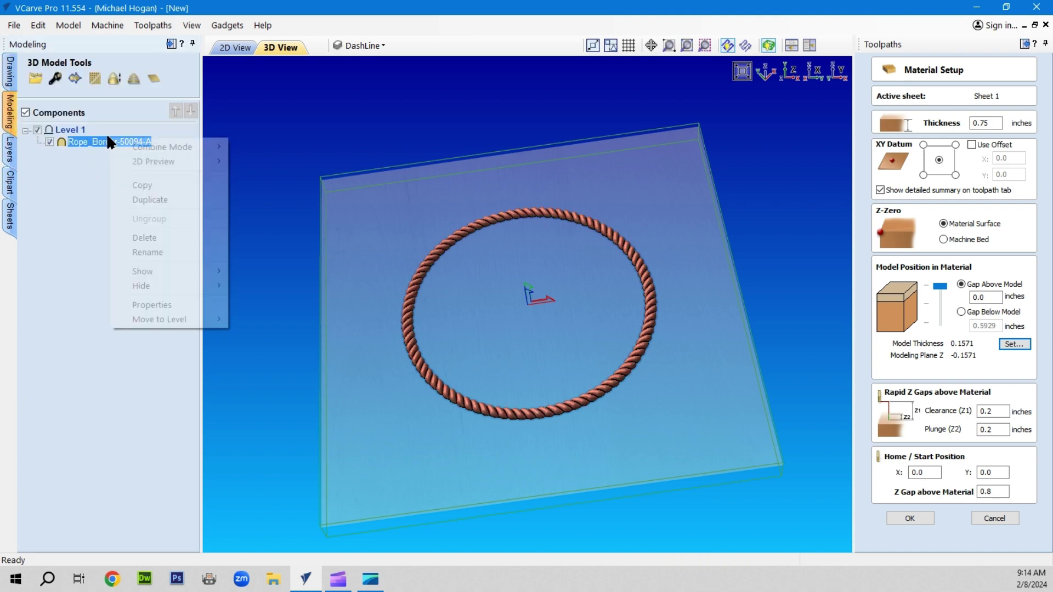
left_click(142, 302)
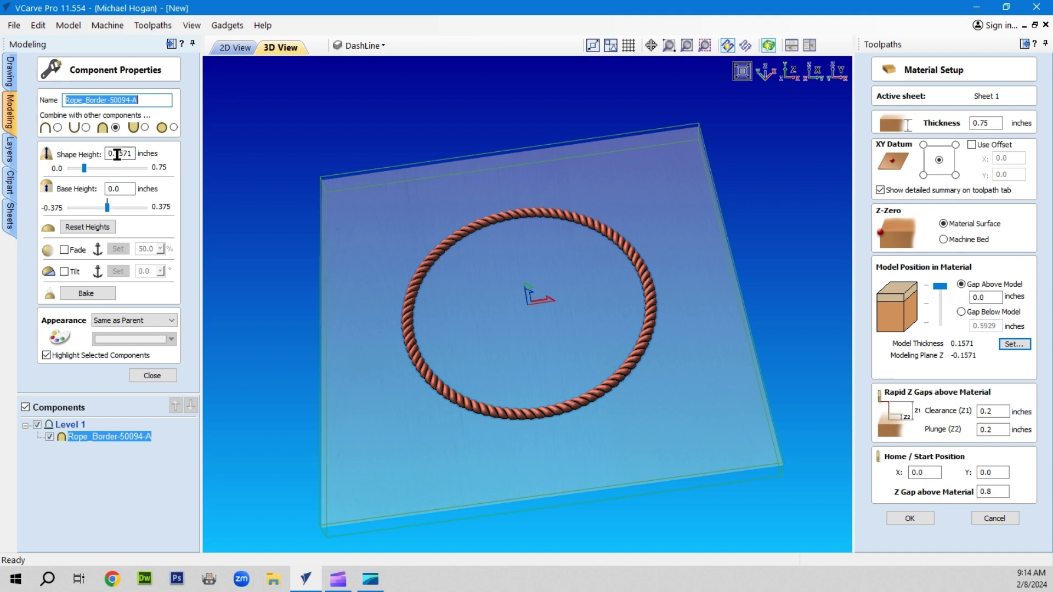
left_click(148, 375)
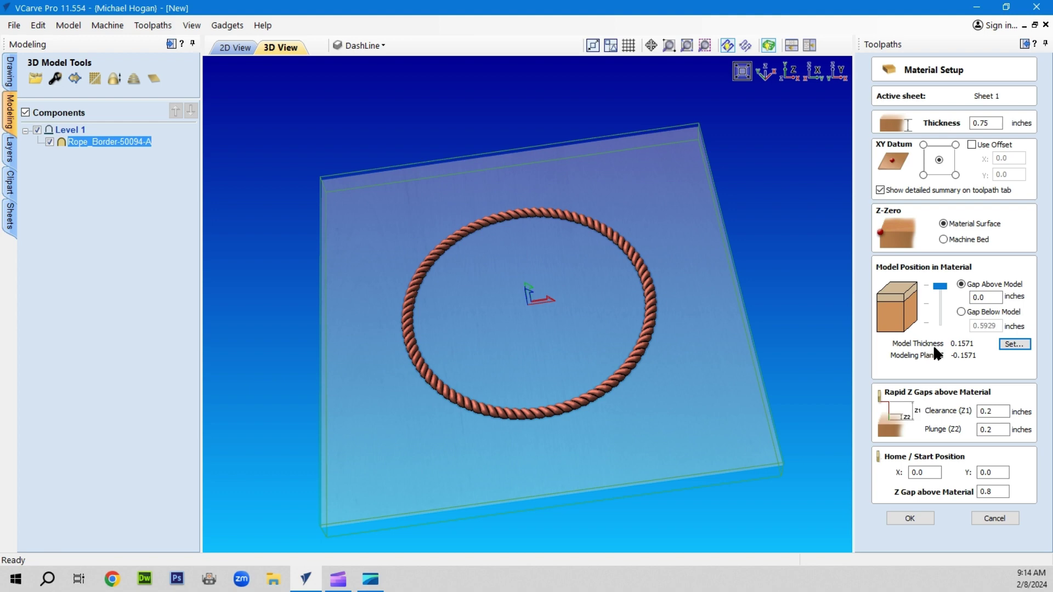
Step: Set the gap above the model to 0.05 inches in the material setup and recalculate all toolpaths
left_click_drag(940, 287, 940, 285)
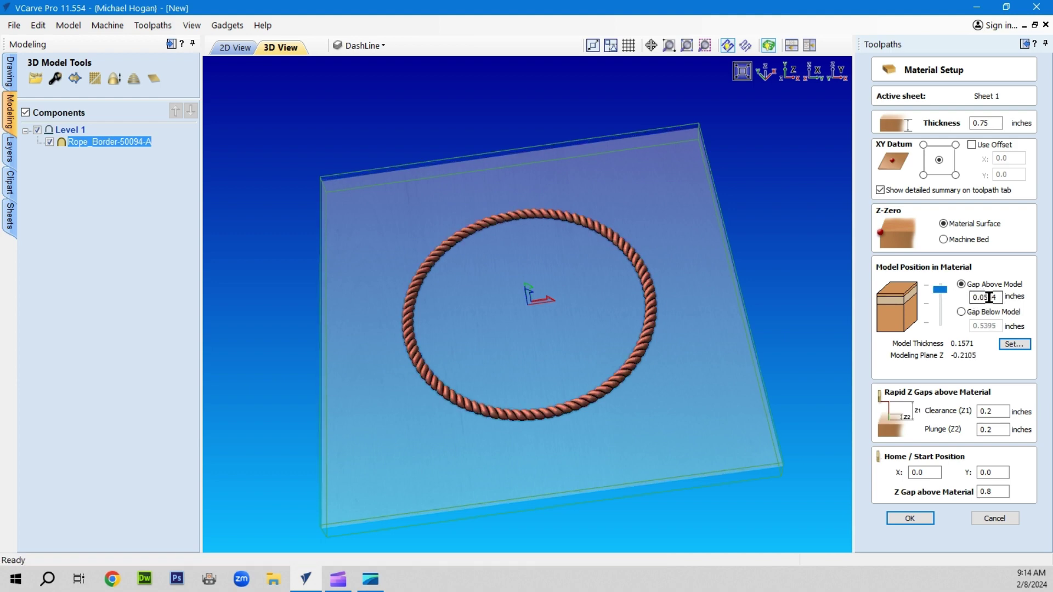
left_click_drag(989, 297, 1000, 297)
type("0")
left_click(906, 515)
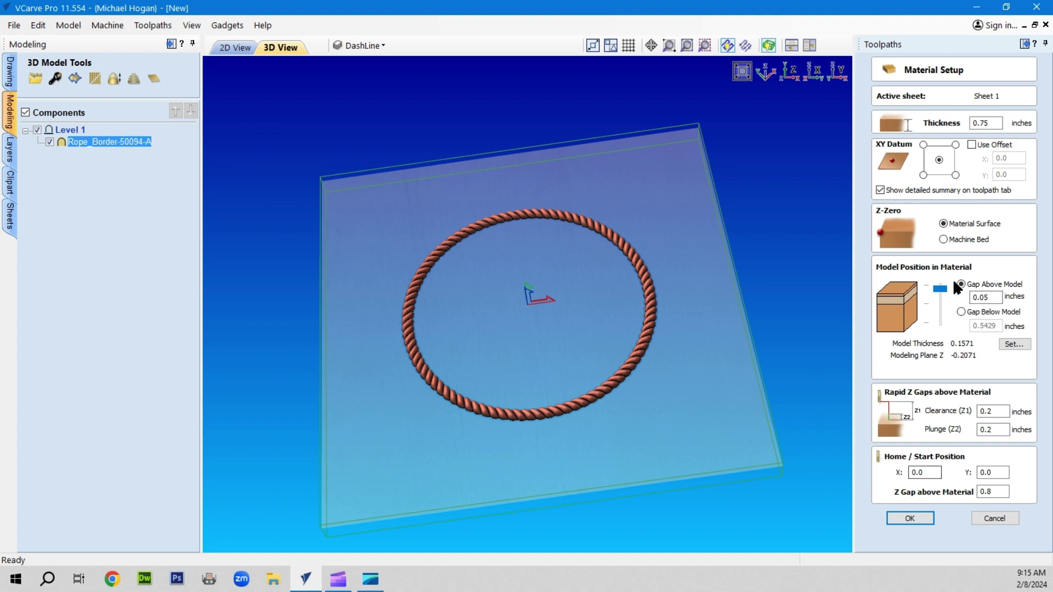
left_click(911, 516)
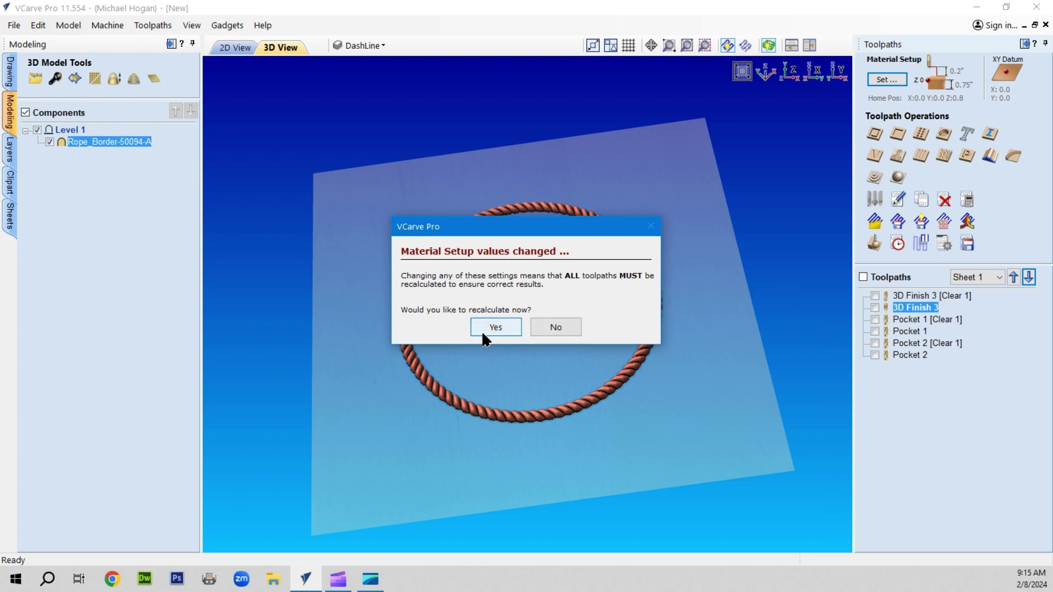
left_click(495, 322)
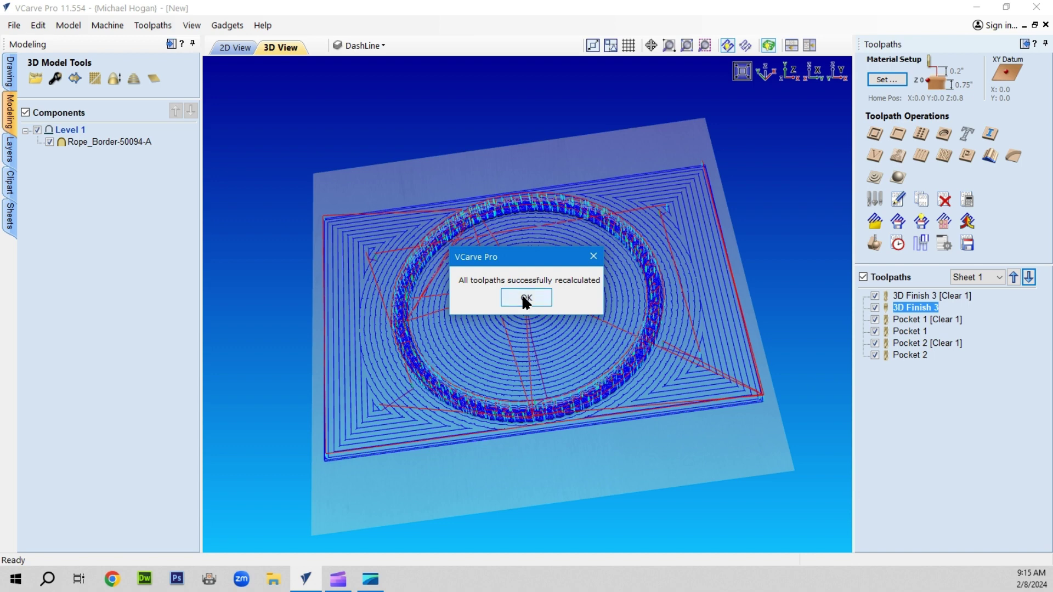
left_click(525, 299)
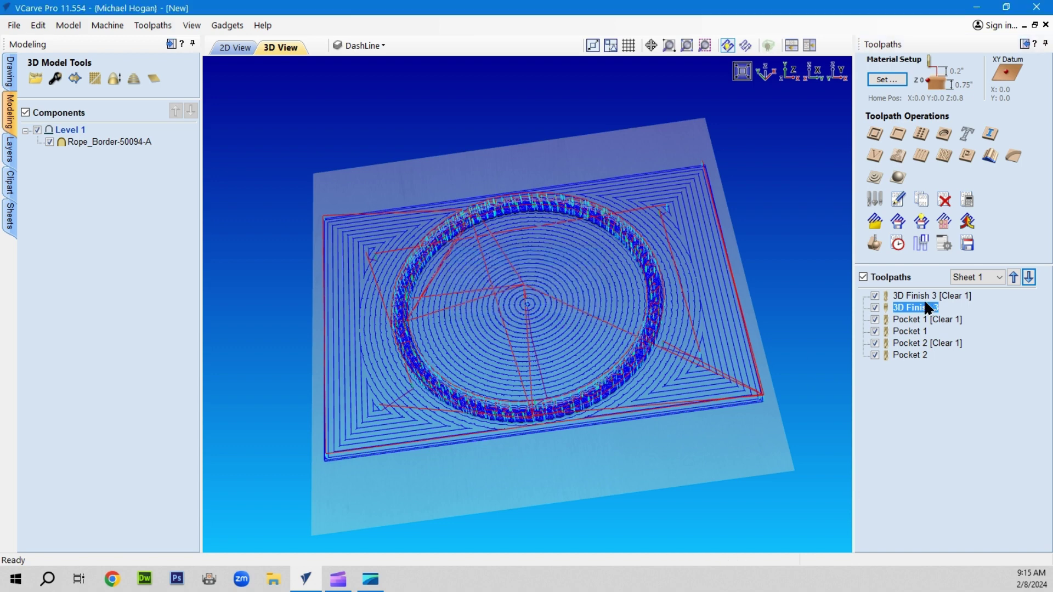
Step: Review the settings of the 3D Finish 3 [Clear 1] toolpath and close them without recalculating
mouse_move(918, 296)
double_click(912, 298)
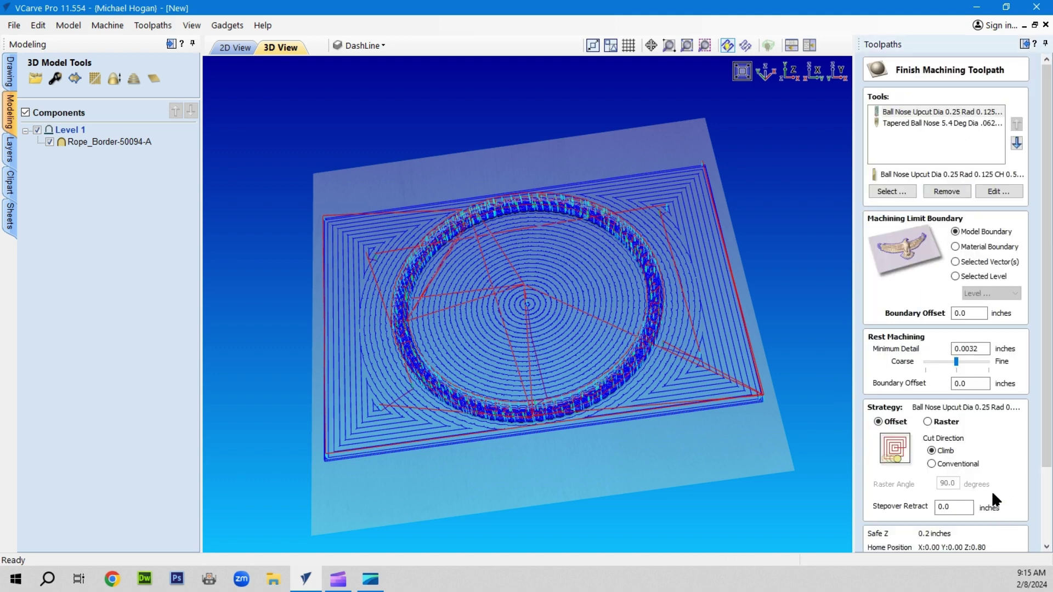
scroll(992, 494, "down", 3)
left_click(1000, 517)
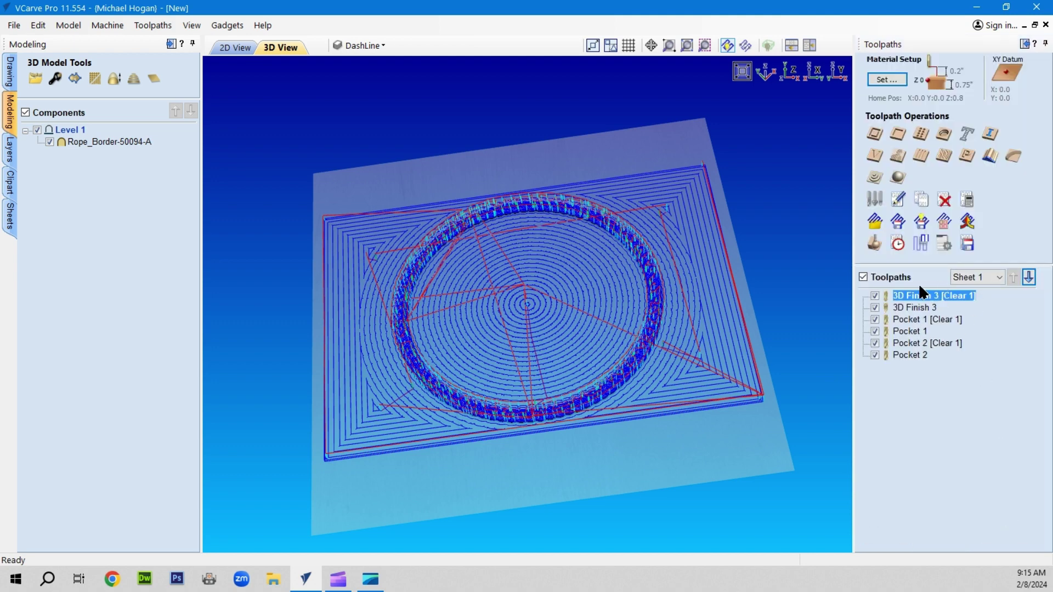
Step: Review the settings of the Pocket 1 [Clear 1] toolpath and close them without recalculating
double_click(906, 320)
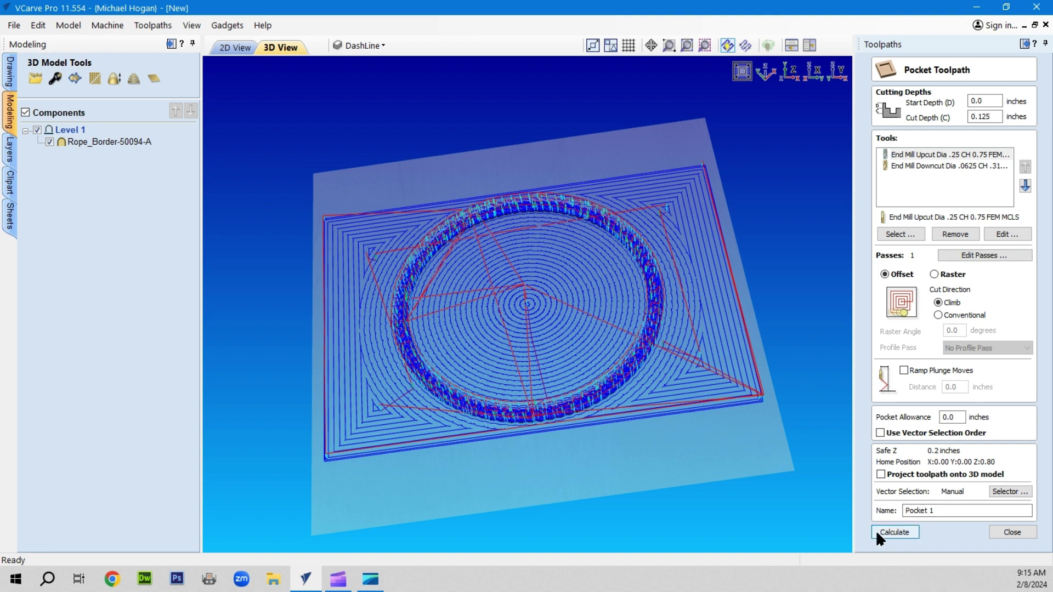
left_click(1012, 532)
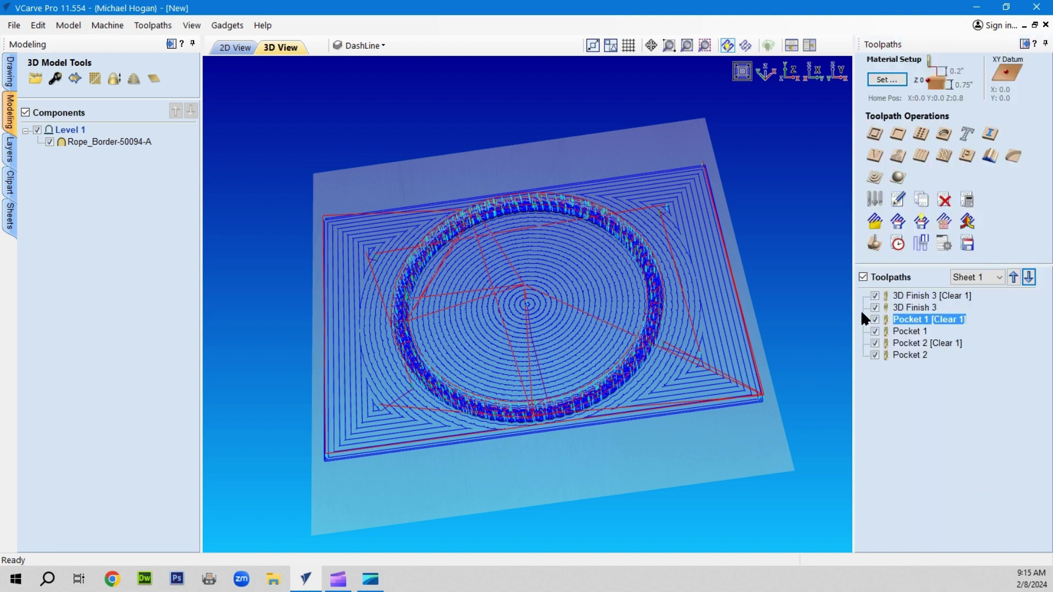
Step: Reset the toolpath preview, simulate all toolpaths and hide the toolpath lines
left_click(874, 243)
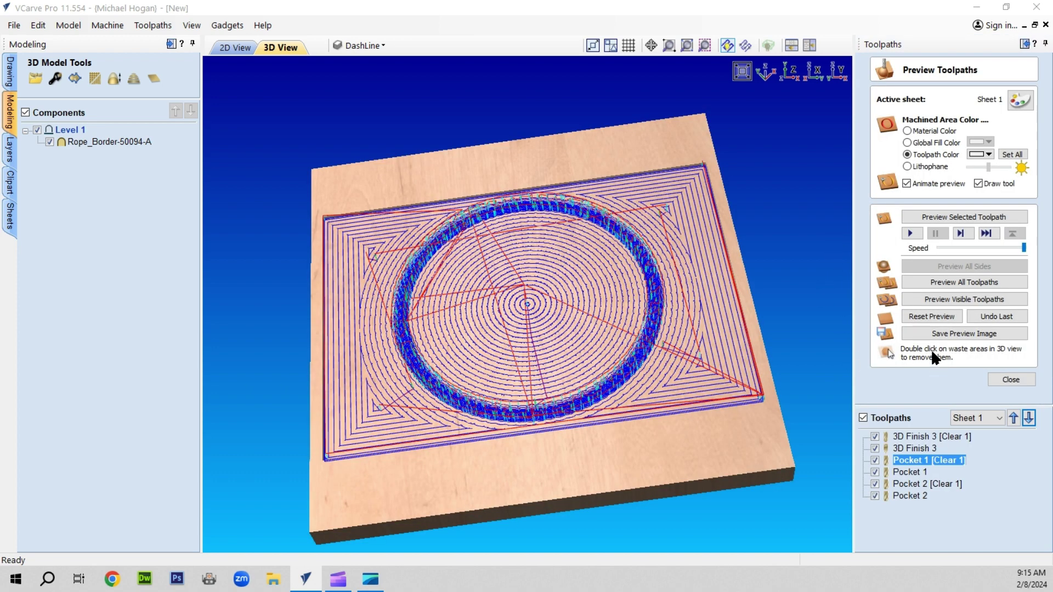
left_click(924, 316)
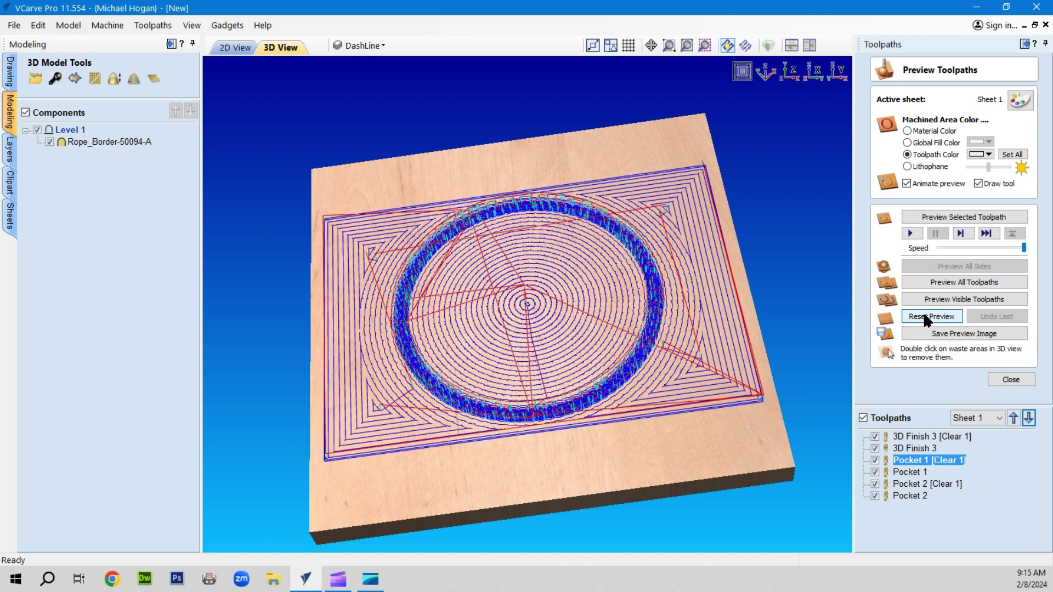
left_click(950, 281)
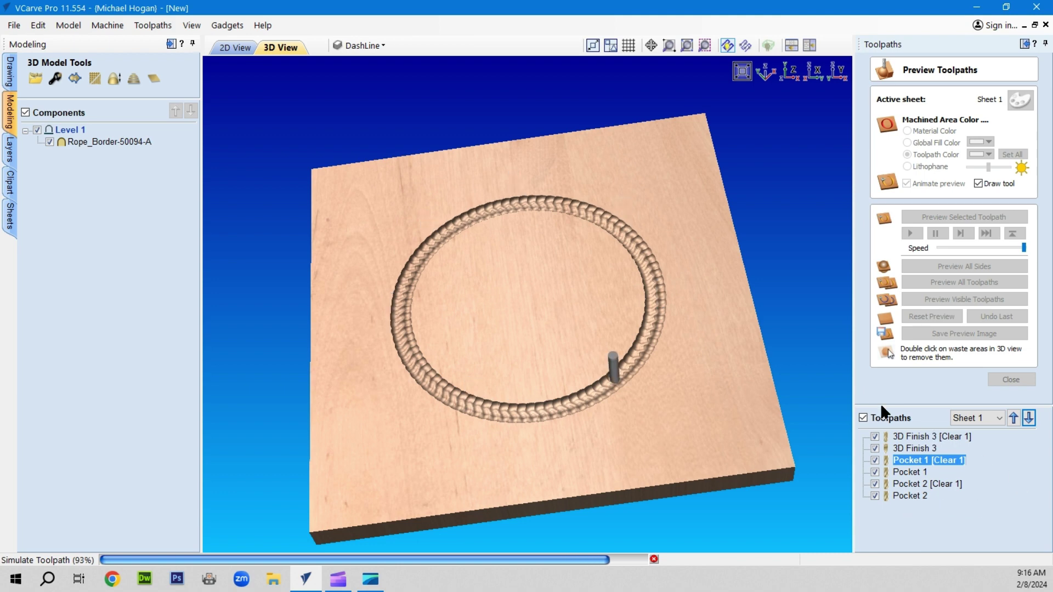
left_click(875, 437)
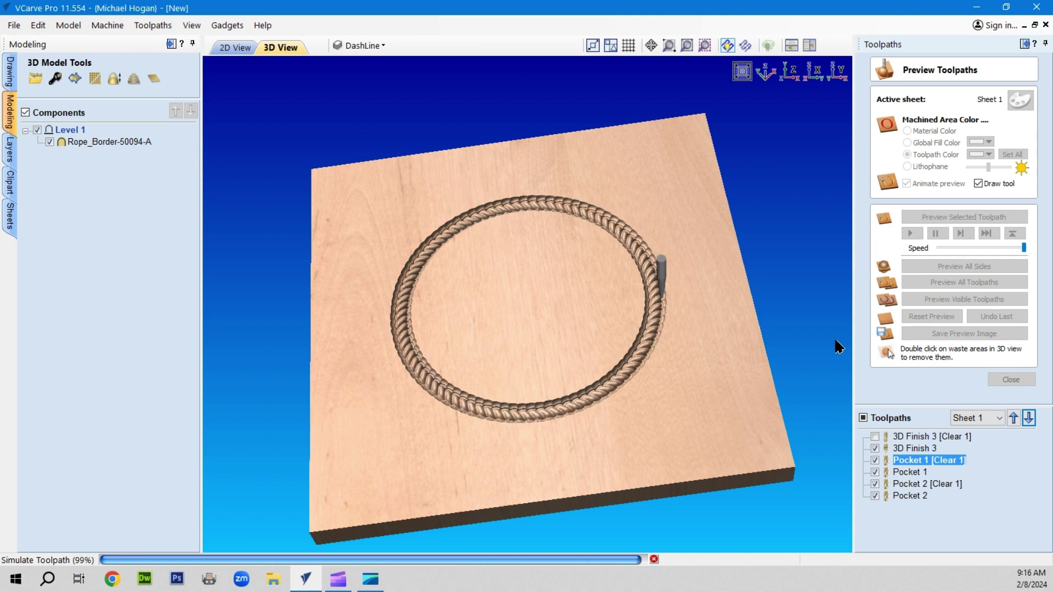
left_click(875, 448)
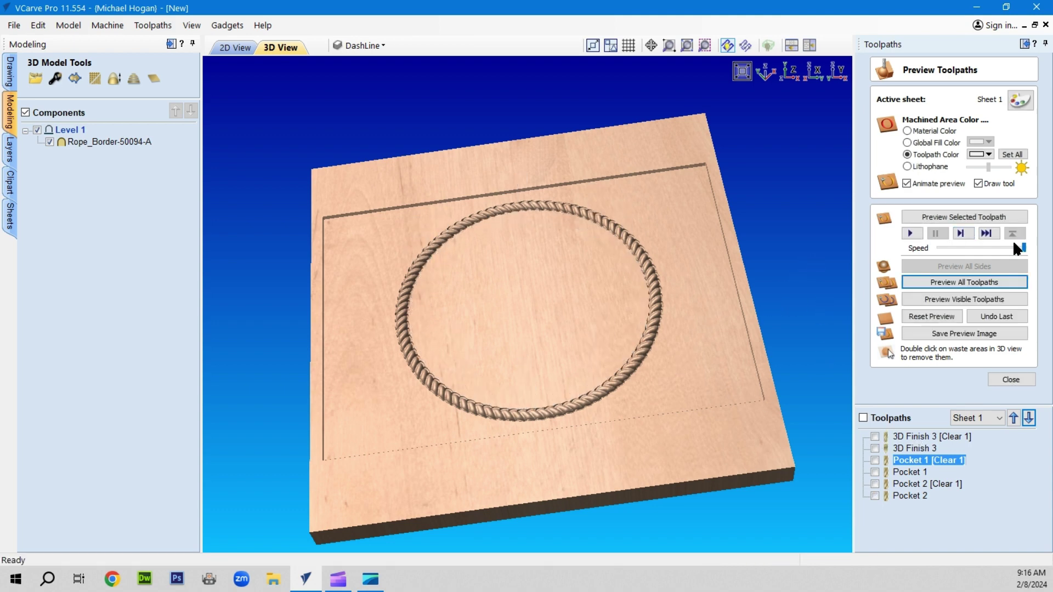
Step: Examine the simulated rope border and its edges against the pocketed background from several angles
scroll(660, 252, "up", 2)
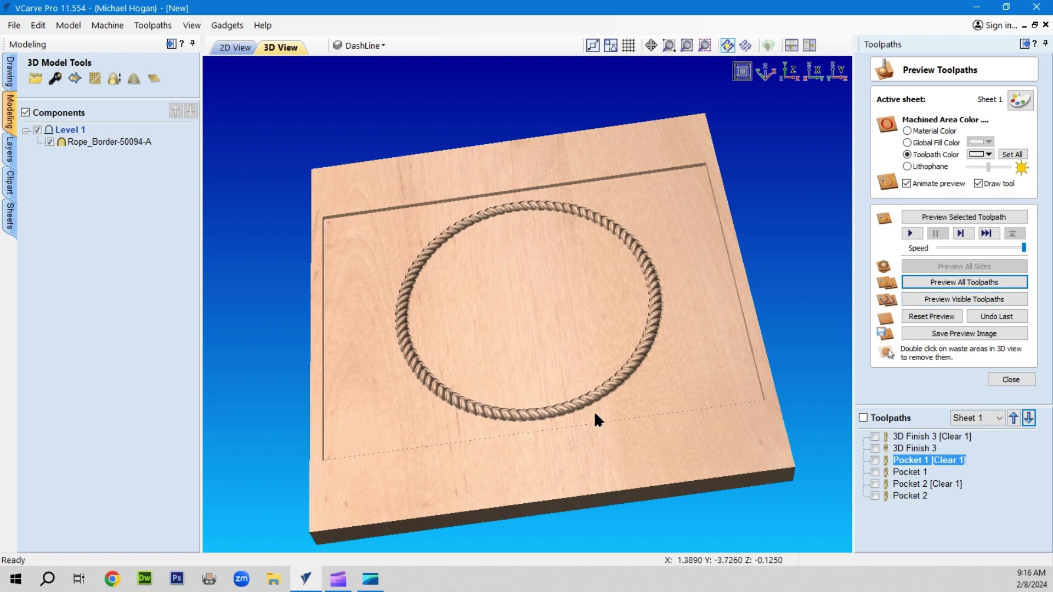
scroll(565, 387, "up", 1)
left_click_drag(511, 387, 735, 406)
scroll(722, 379, "up", 1)
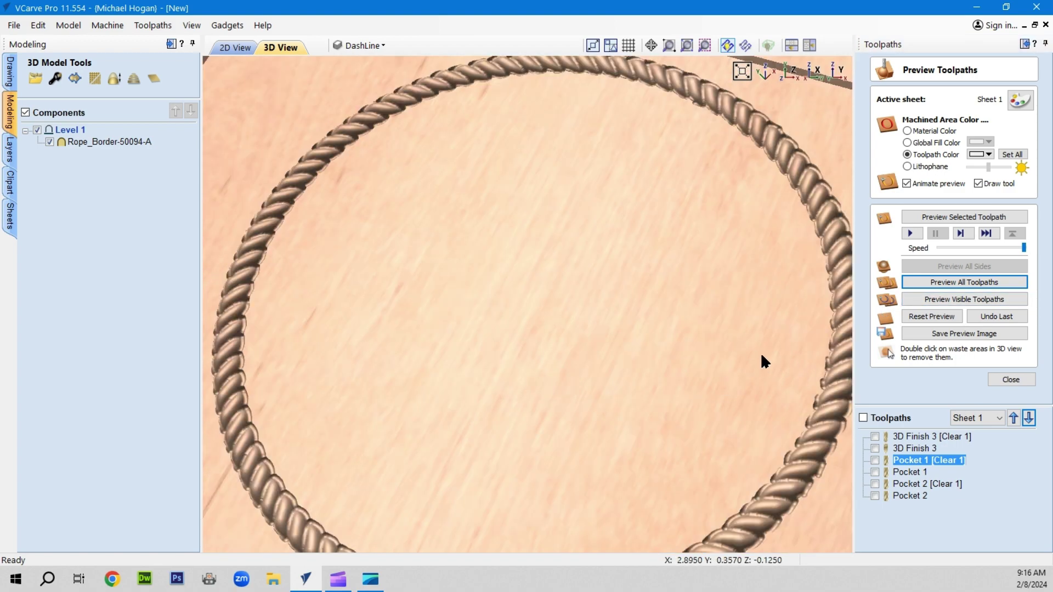
scroll(634, 319, "up", 2)
scroll(559, 384, "down", 1)
scroll(667, 355, "up", 1)
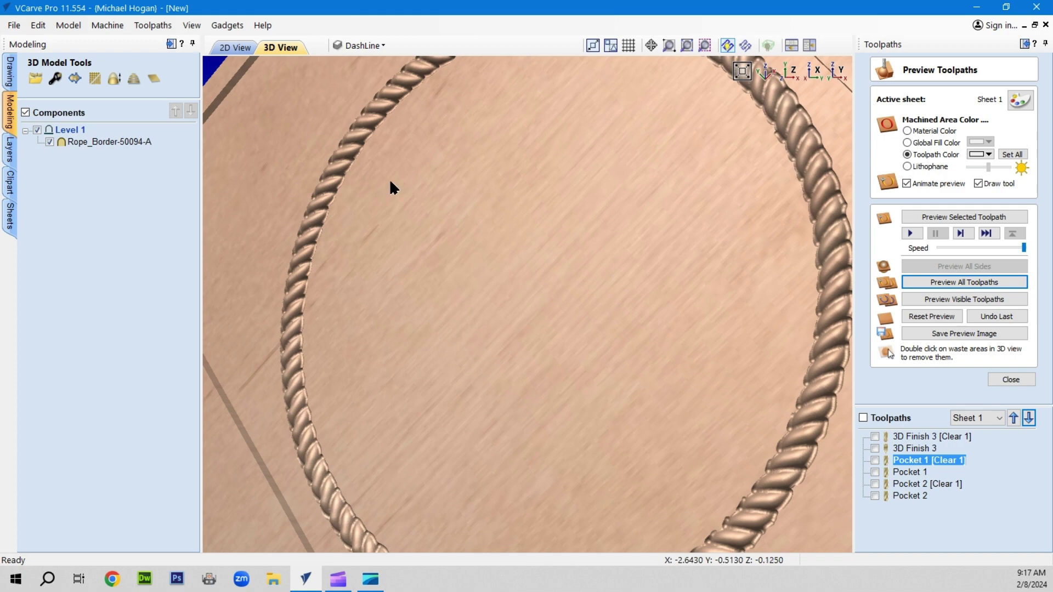
scroll(543, 285, "down", 5)
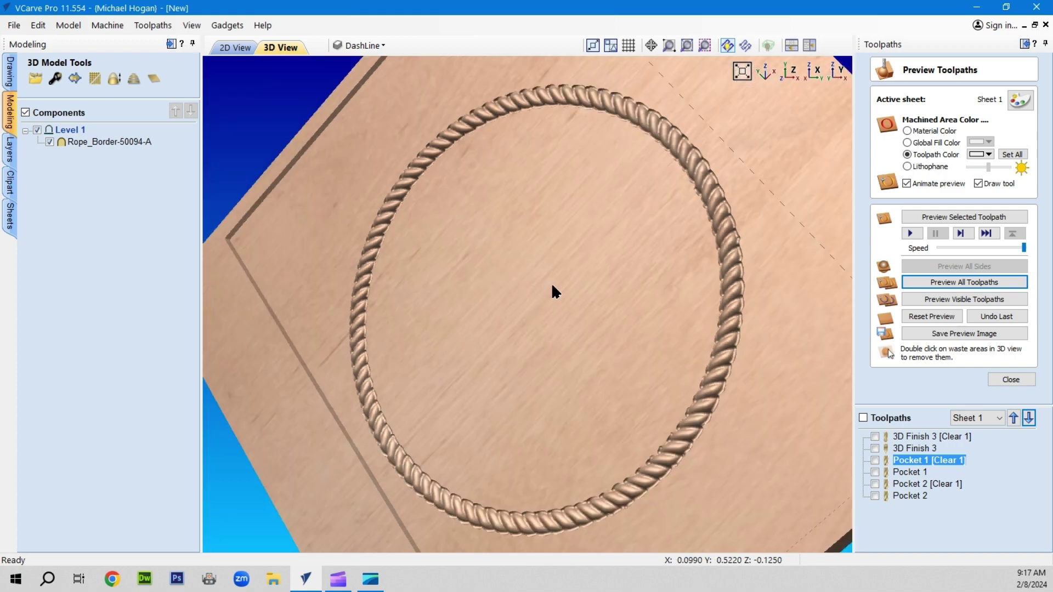
left_click_drag(555, 289, 607, 169)
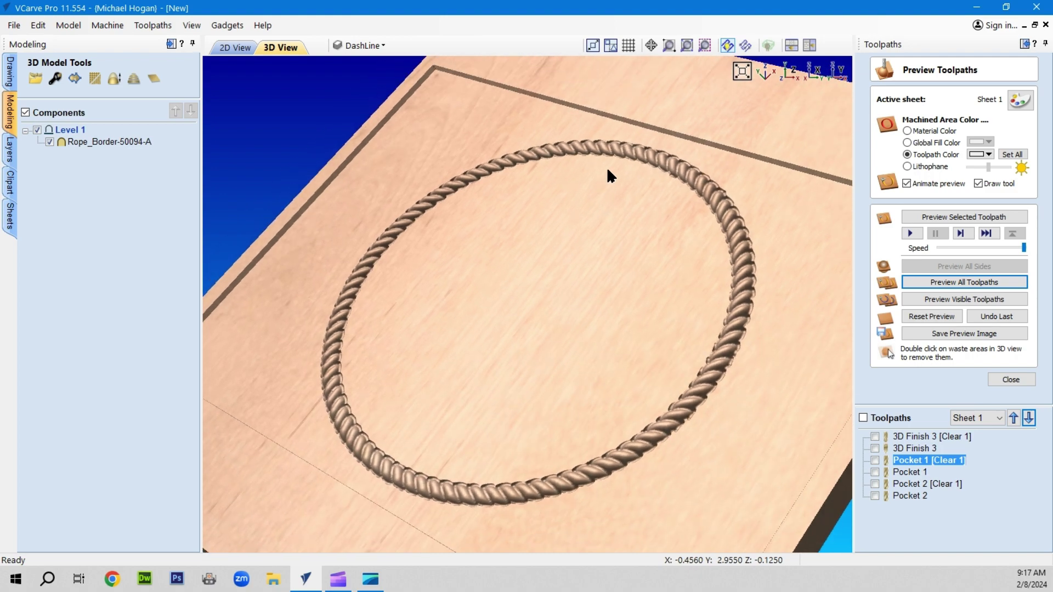
left_click_drag(588, 264, 661, 287)
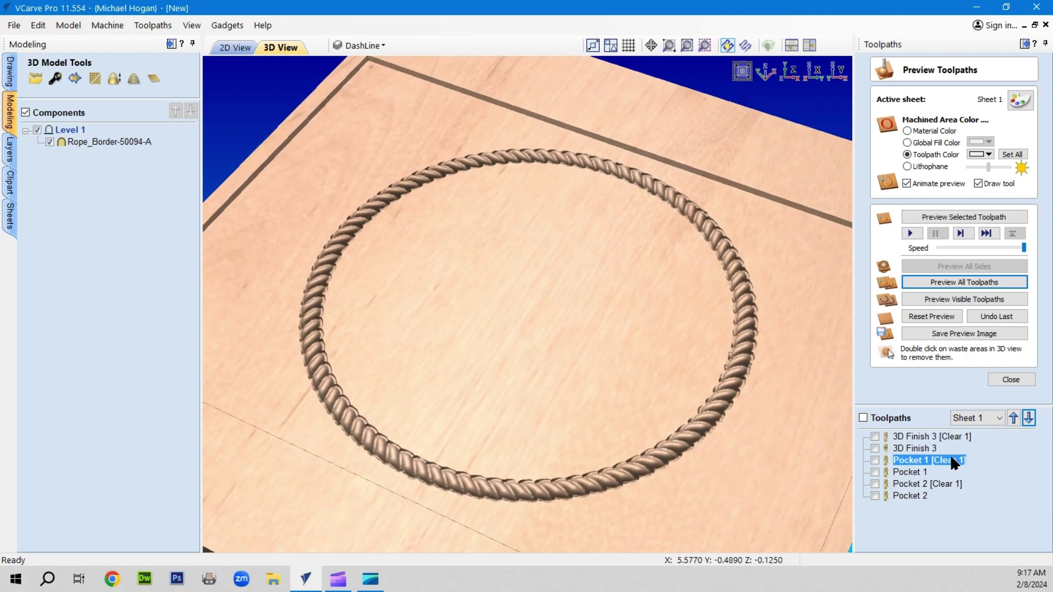
Step: Review the tools, boundary and strategy settings of the 3D Finish 3 toolpath and close them without recalculating
left_click(920, 437)
double_click(921, 437)
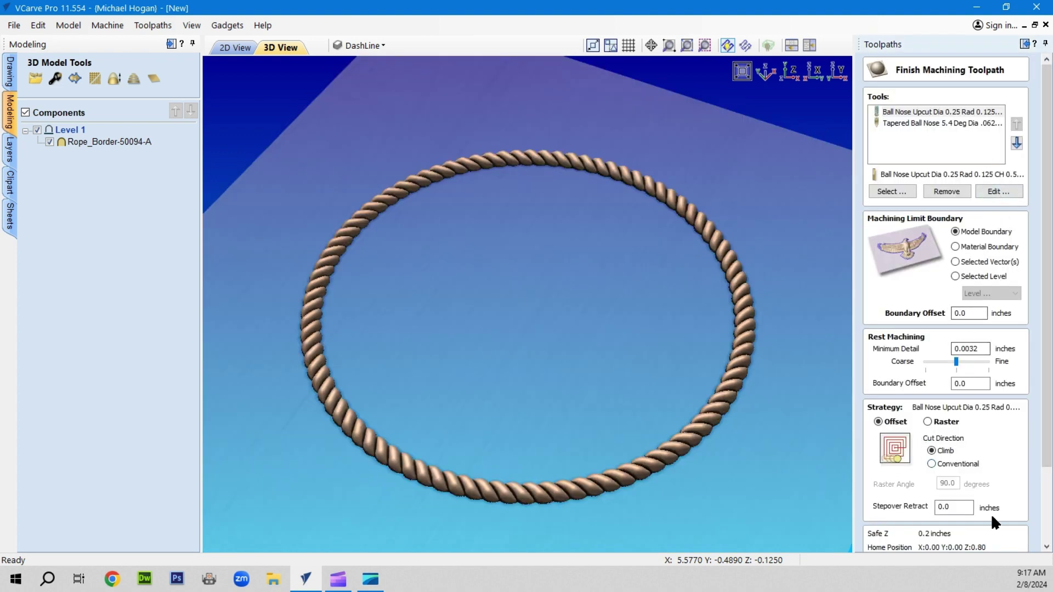
scroll(992, 515, "down", 3)
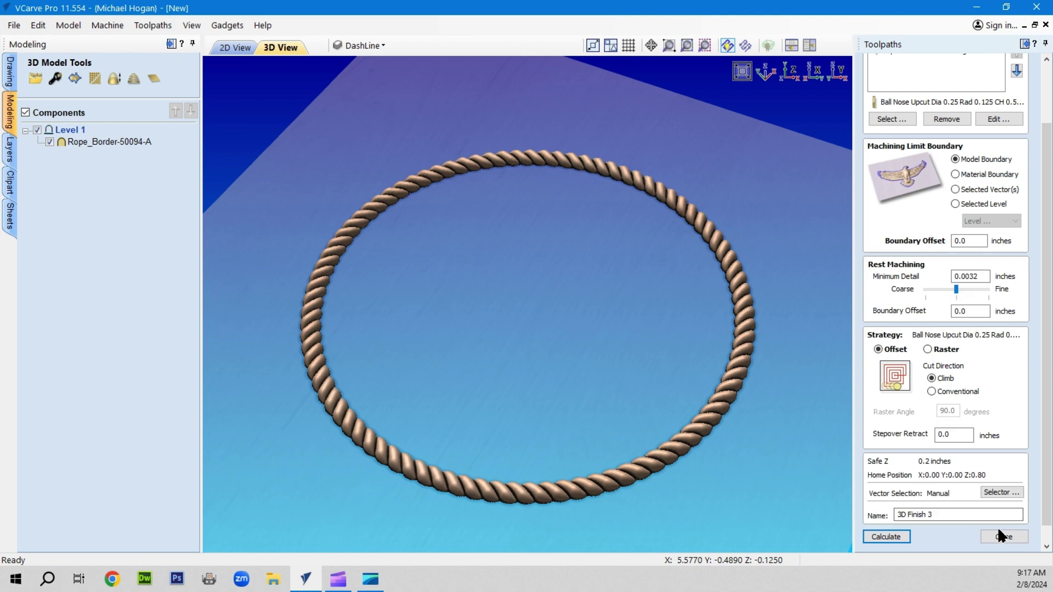
left_click(1005, 534)
Step: Compare the Pocket 1 cut depth with the modeling plane depth in the material setup, leaving both without changes
left_click(933, 309)
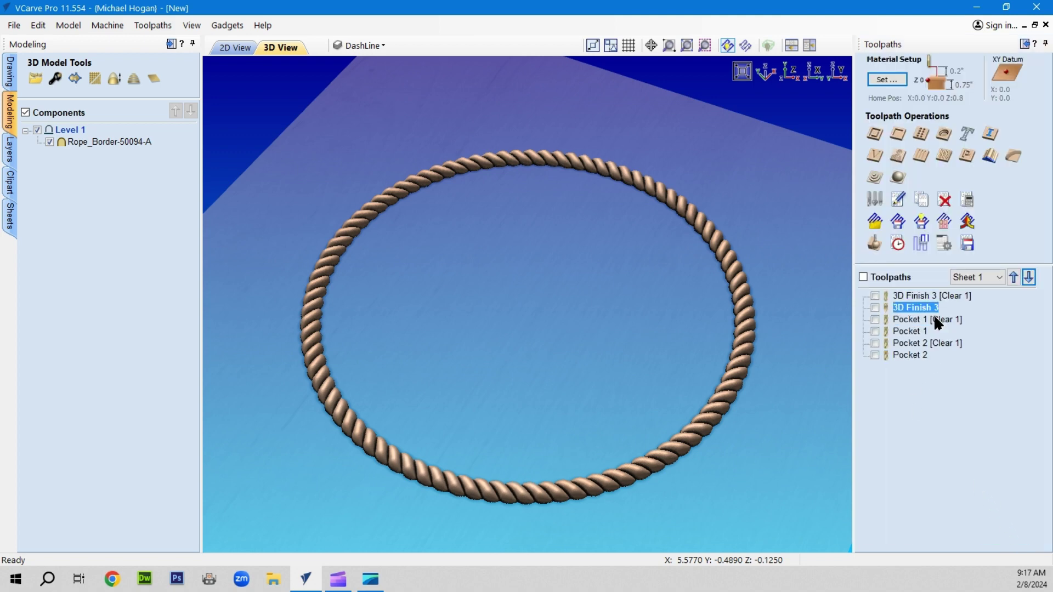
double_click(933, 314)
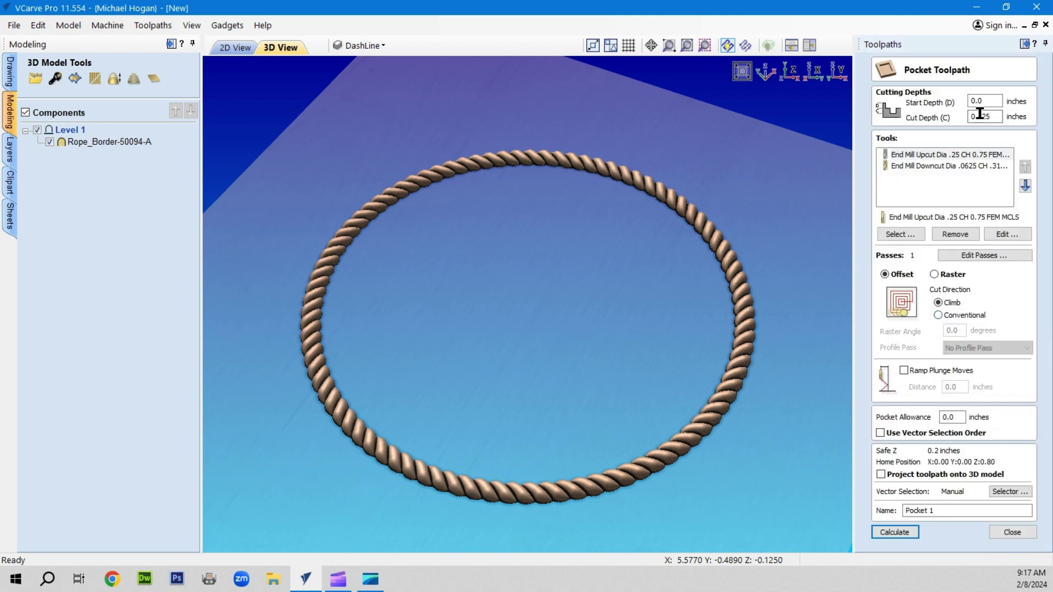
left_click_drag(980, 113, 988, 112)
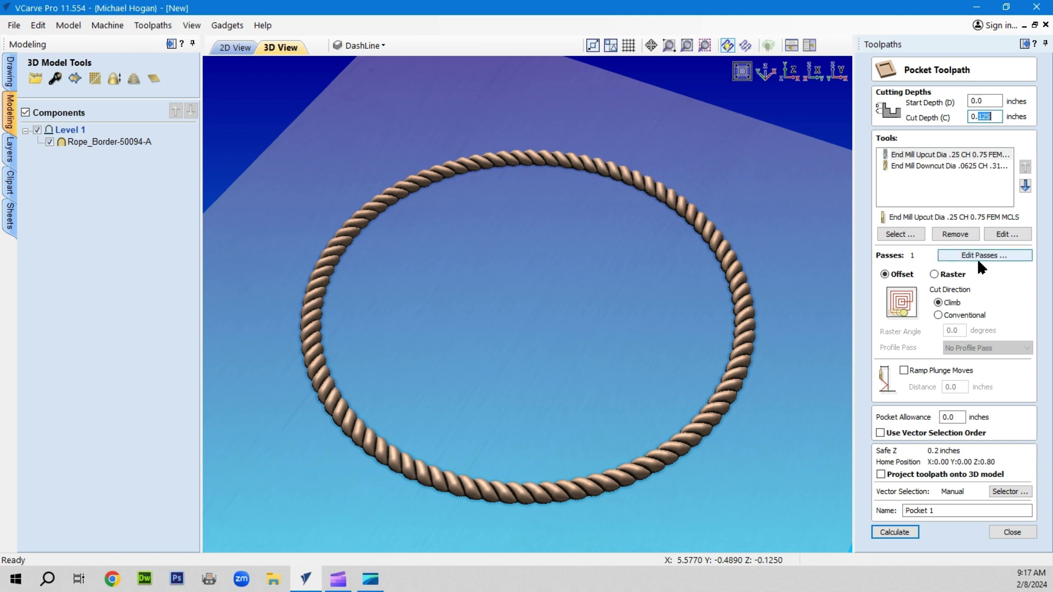
left_click(1014, 531)
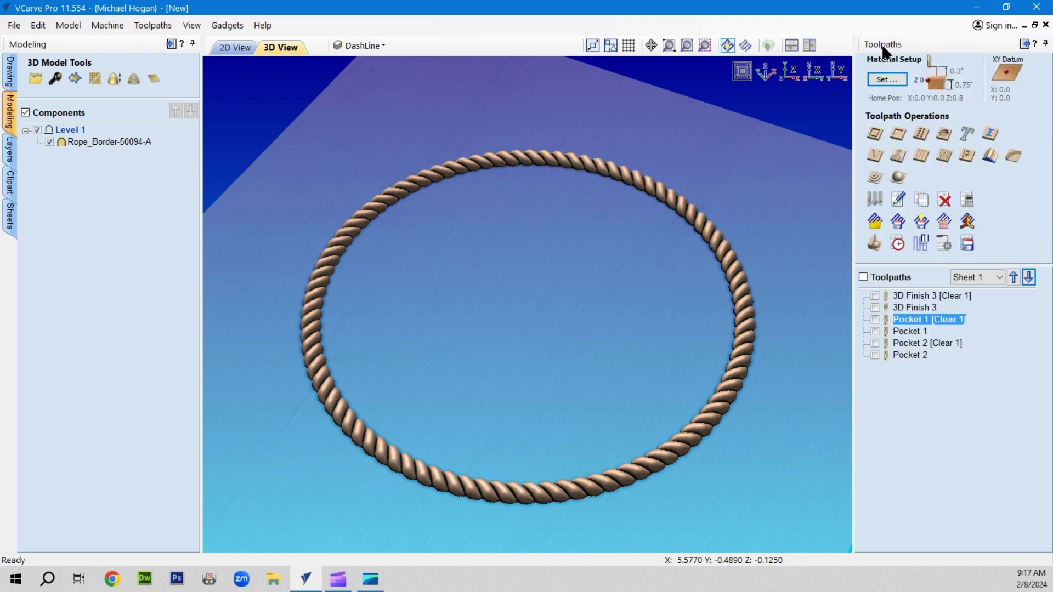
left_click(890, 81)
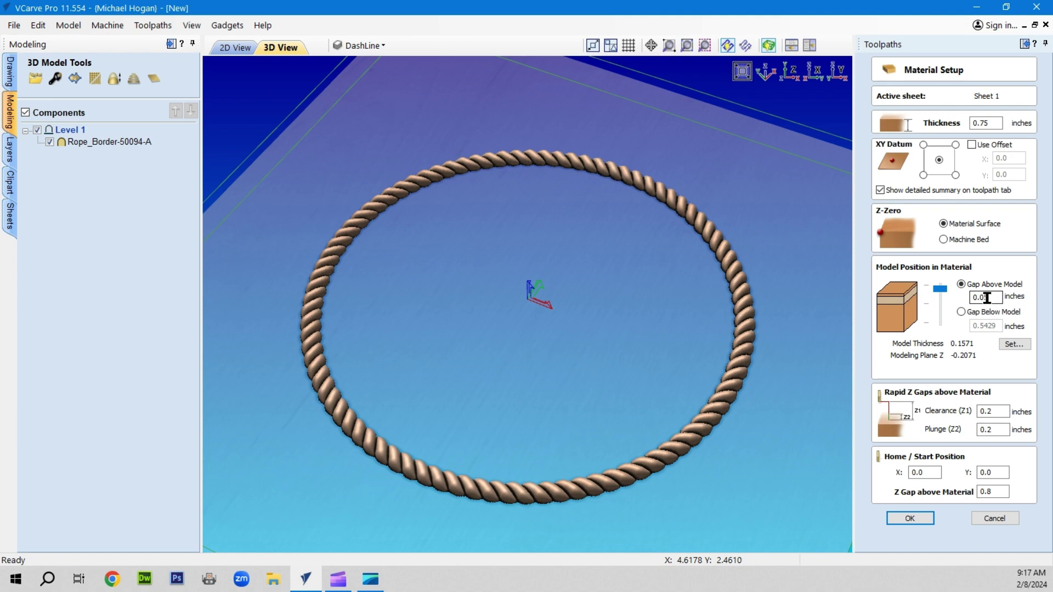
left_click(996, 518)
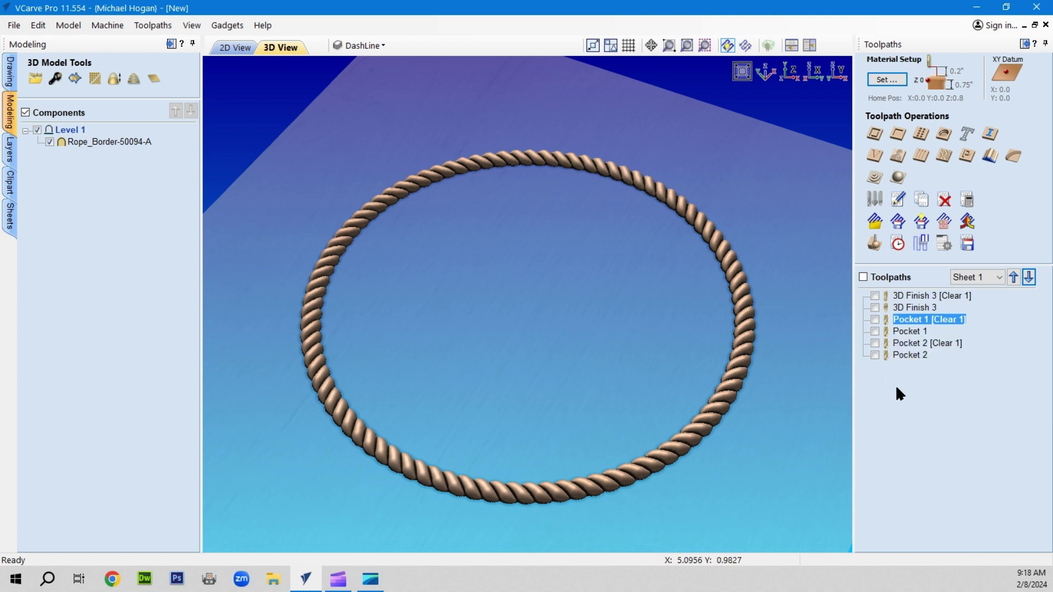
Step: Recalculate the Pocket 1 toolpath with a cut depth of 0.2071 inches and preview it on the material
double_click(921, 319)
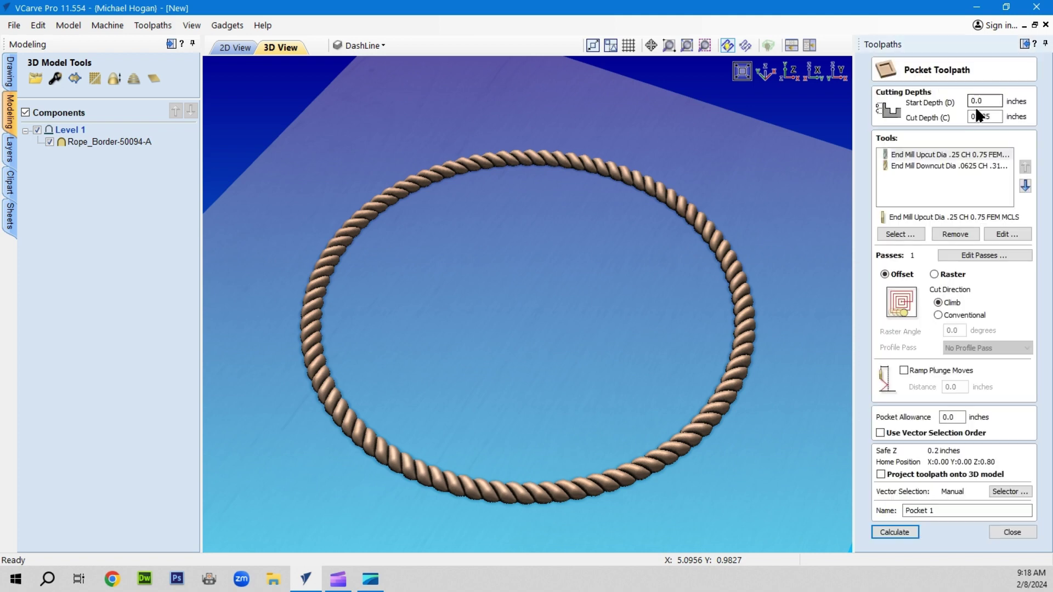
left_click_drag(976, 117, 999, 115)
type("2071")
left_click(894, 532)
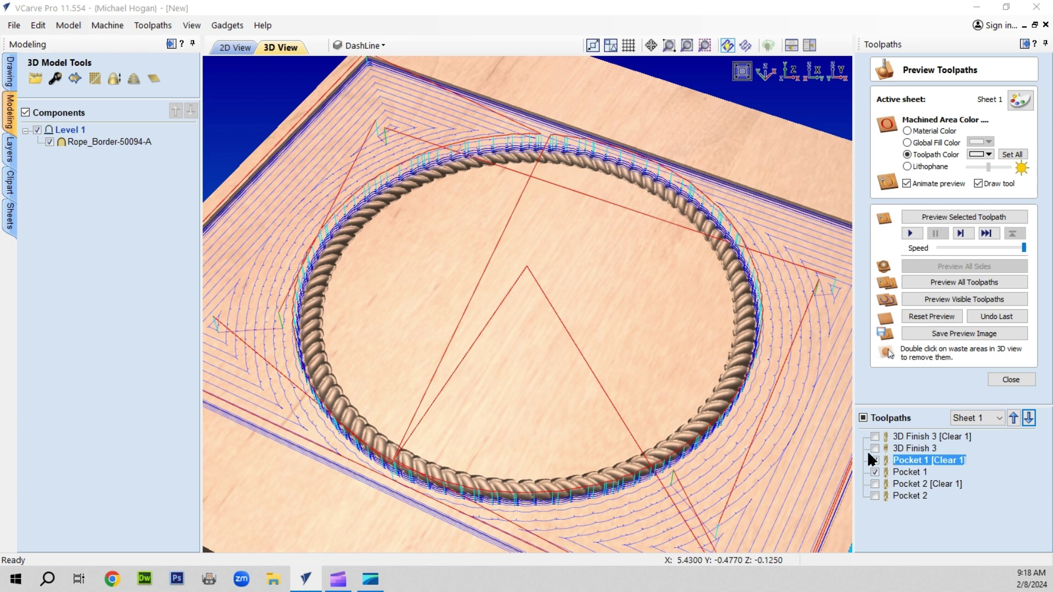
left_click(874, 460)
left_click(944, 300)
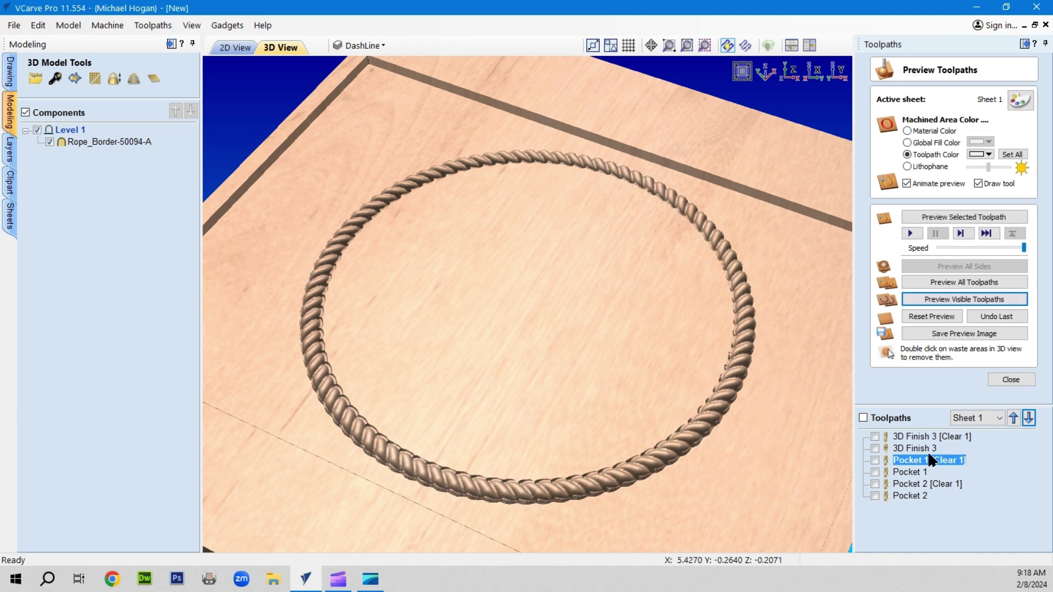
Step: Recalculate the Pocket 2 toolpath with a cut depth of 0.2071 inches, preview it and close the preview
left_click(925, 482)
double_click(927, 479)
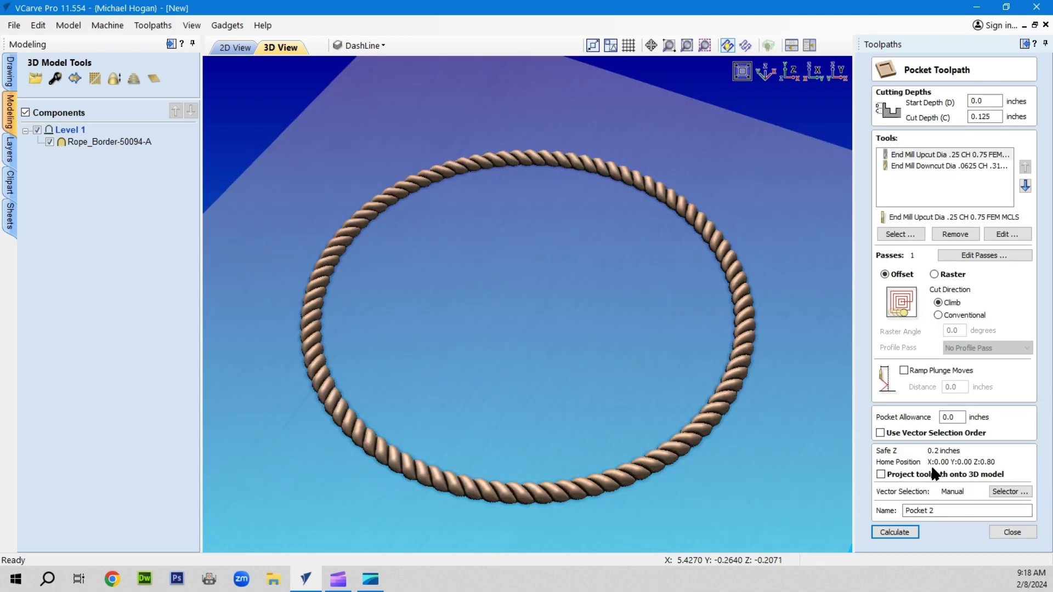
left_click_drag(981, 113, 992, 114)
key("BackSpace")
key("BackSpace")
type("2071")
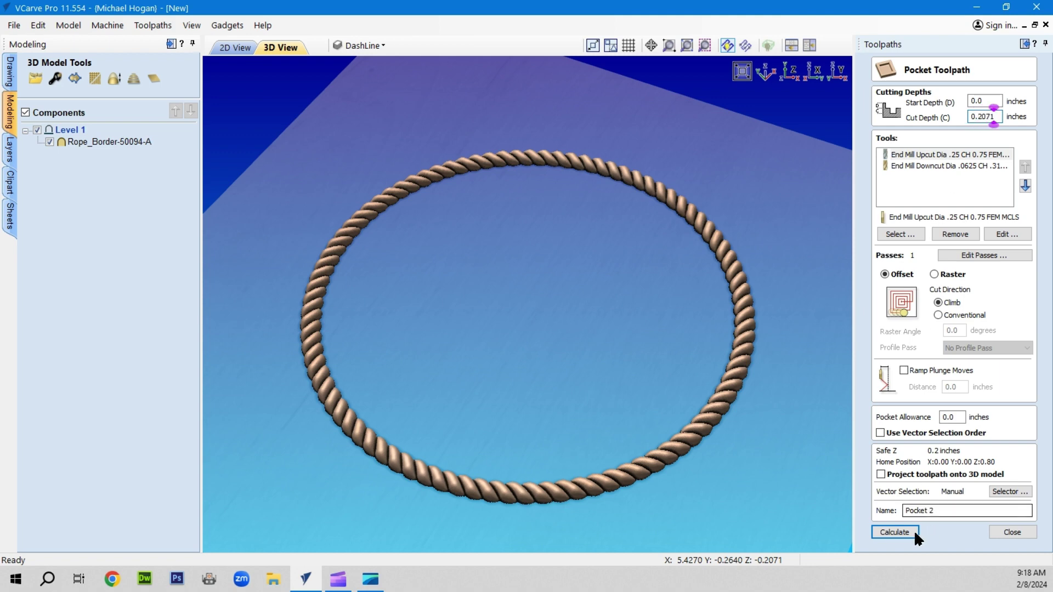
left_click(894, 531)
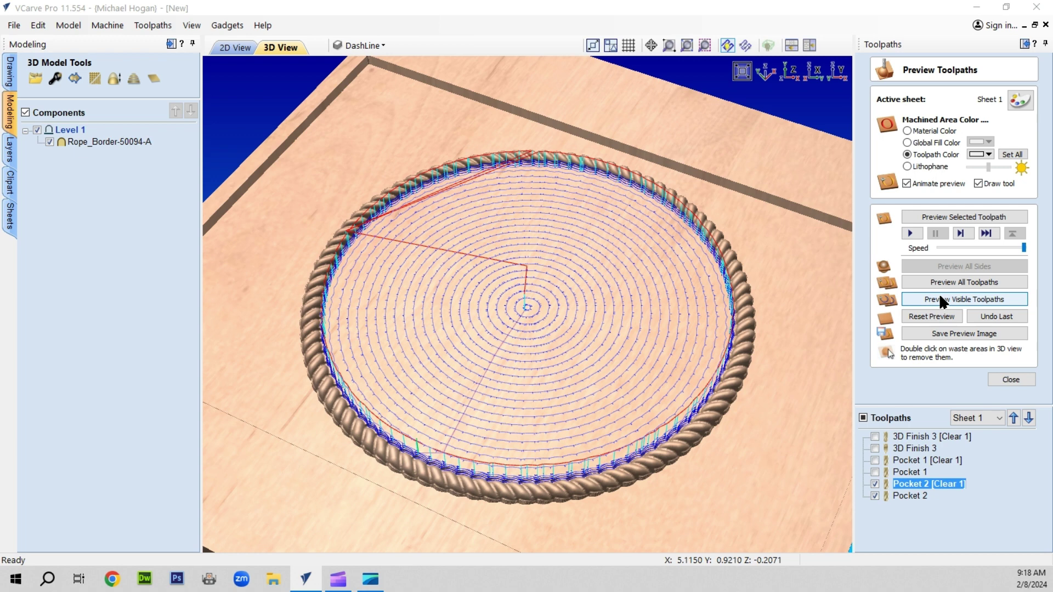
left_click(939, 301)
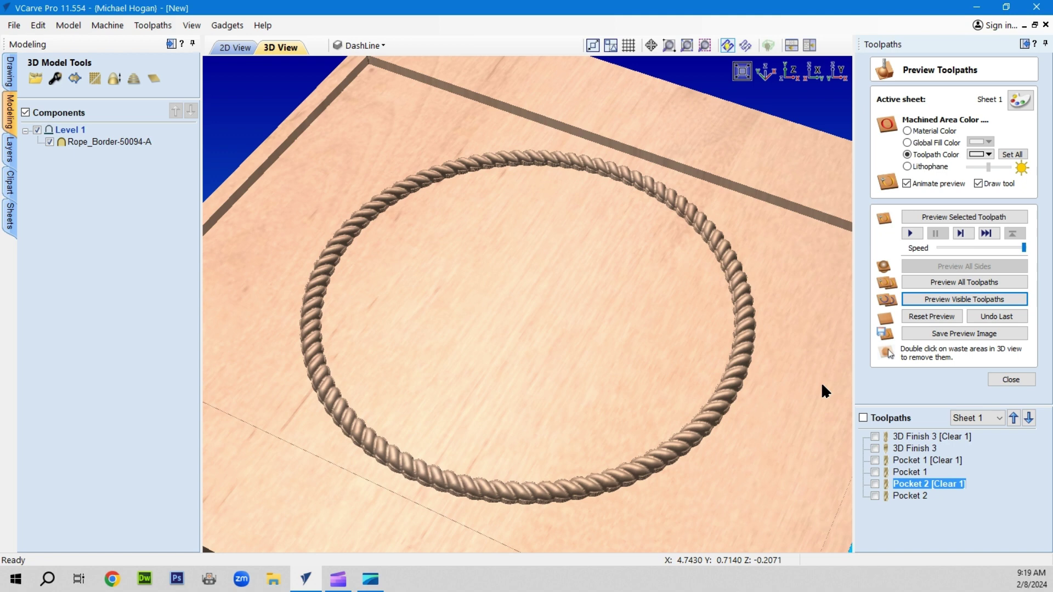
left_click(1018, 378)
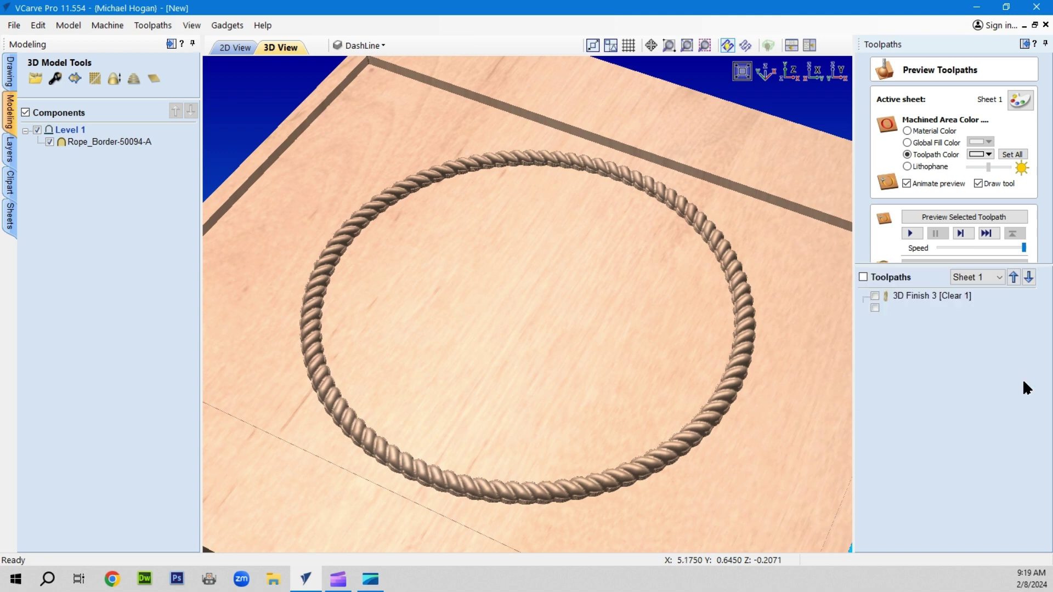
Step: Review the model position in the material setup, show the 2D view and cancel the setup
left_click(881, 75)
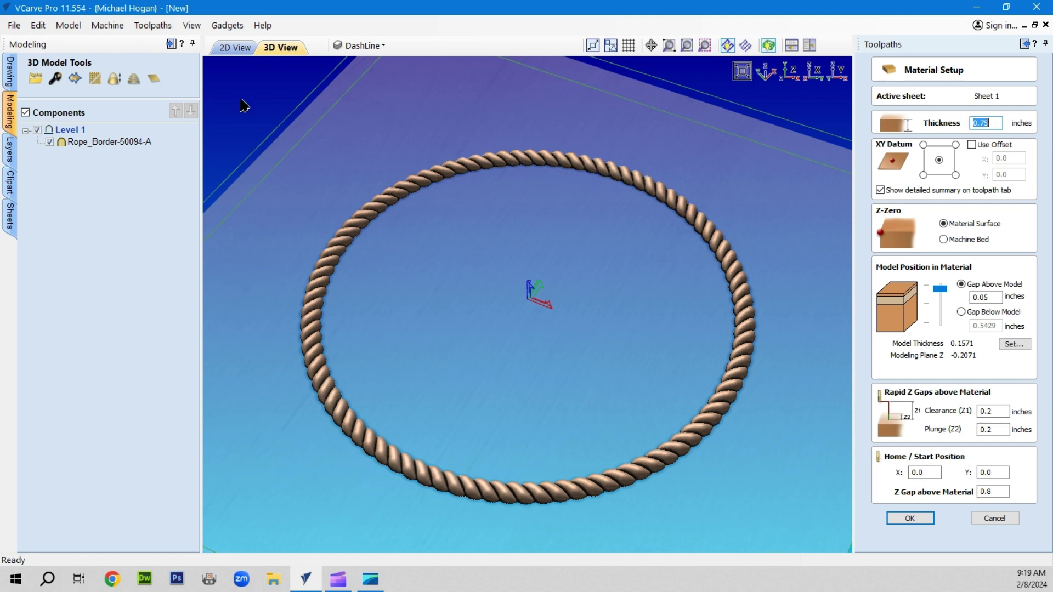
left_click(226, 48)
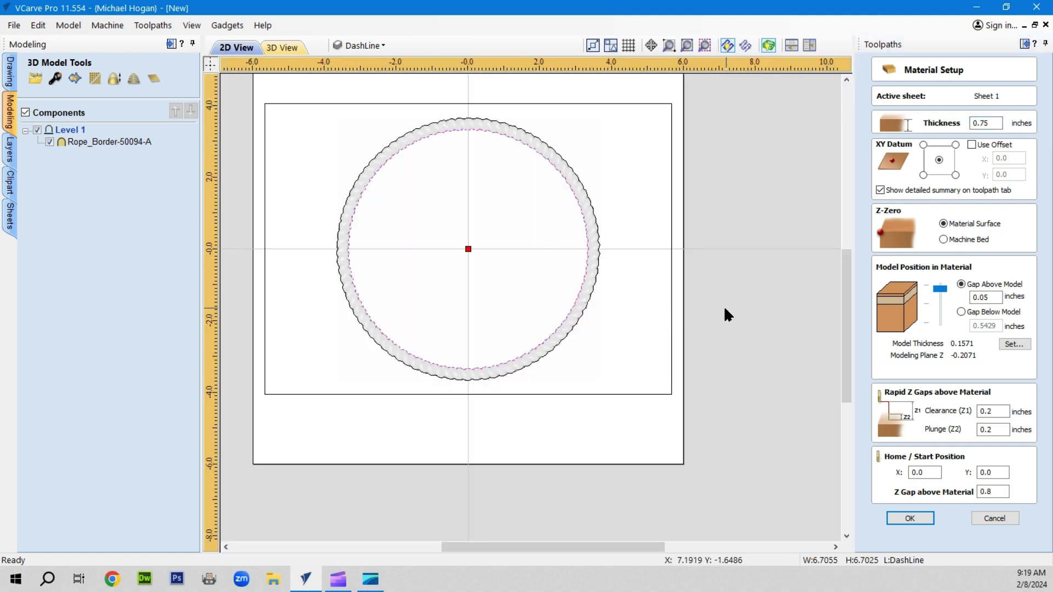
left_click(996, 519)
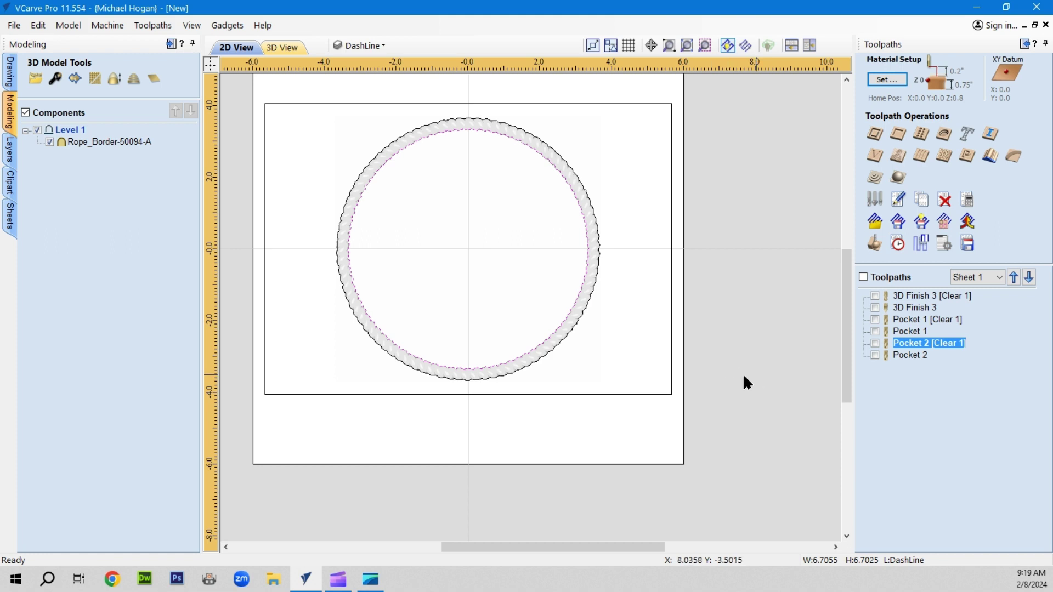
Step: Select the outer outline vector of the rope border in the 2D view
scroll(604, 378, "down", 2)
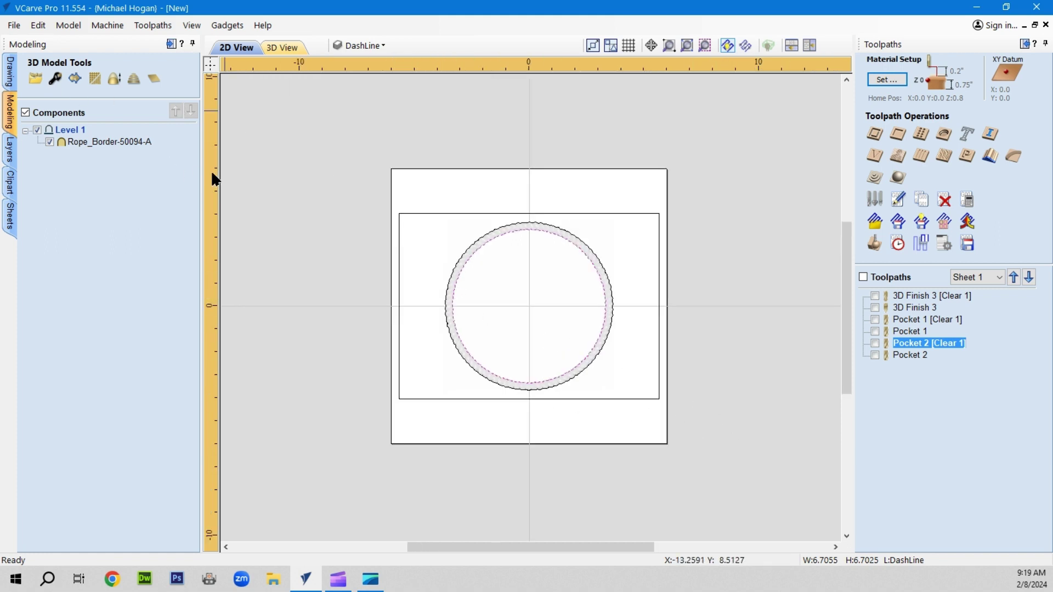
left_click(475, 244)
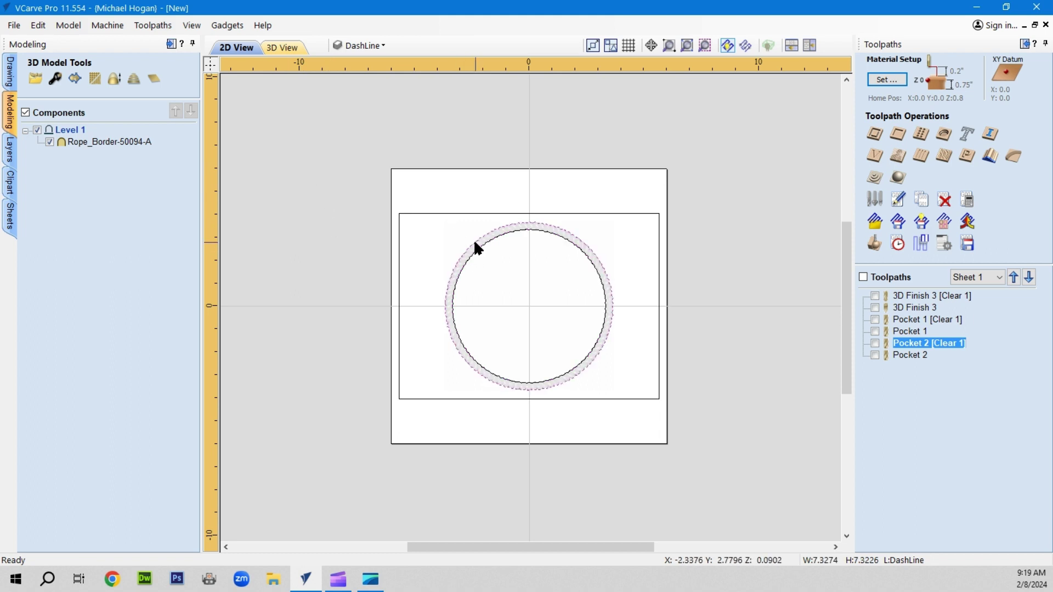